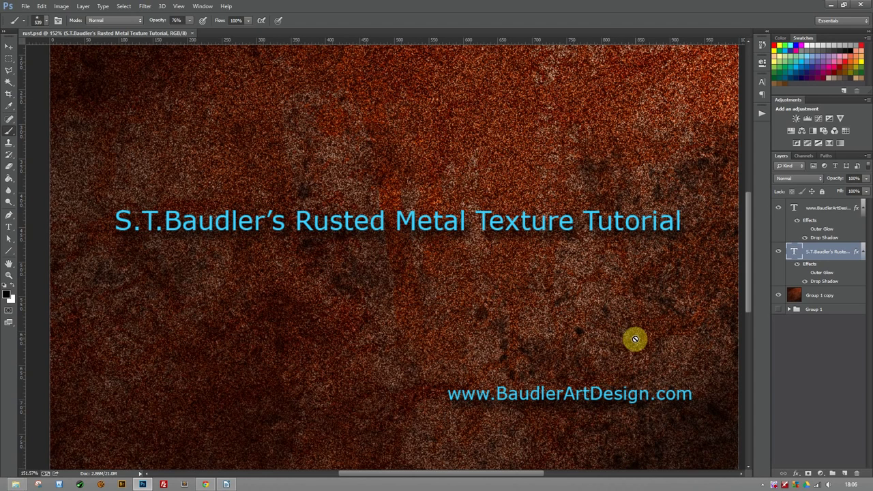
Create a new 1000 × 1000 px, 300 ppi transparent document.
key(ctrl+n)
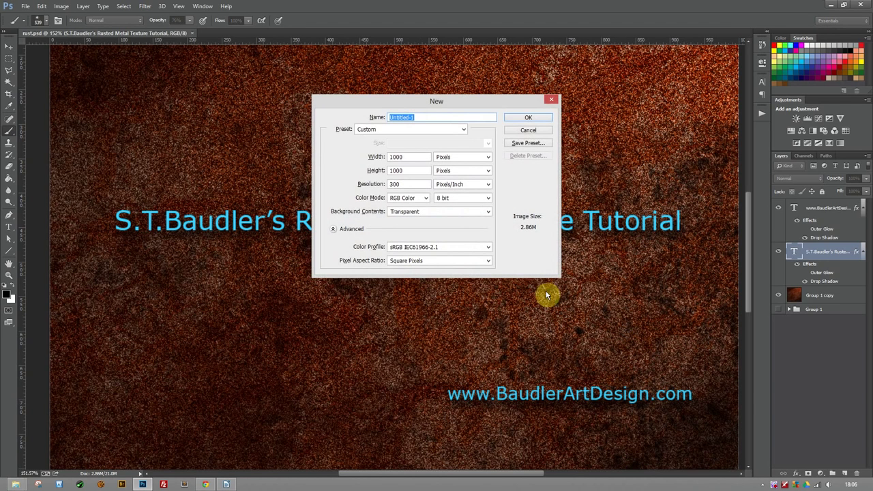
click(539, 115)
drag(532, 115, 531, 118)
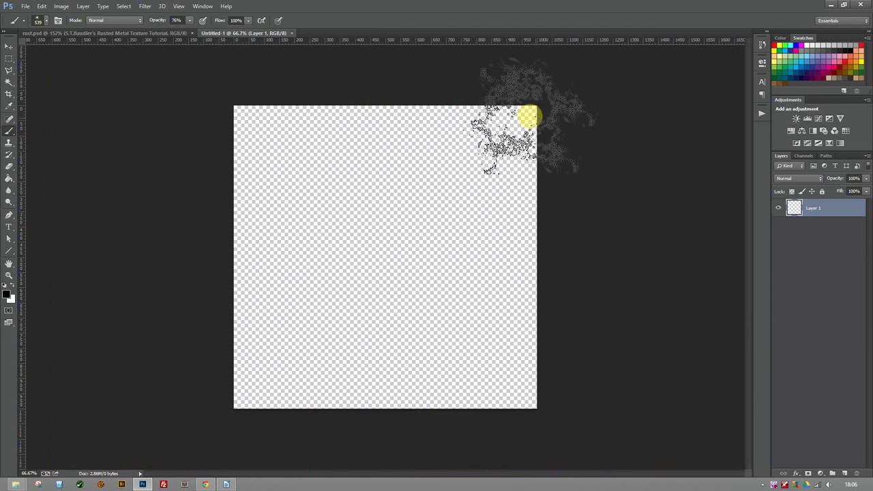
click(9, 46)
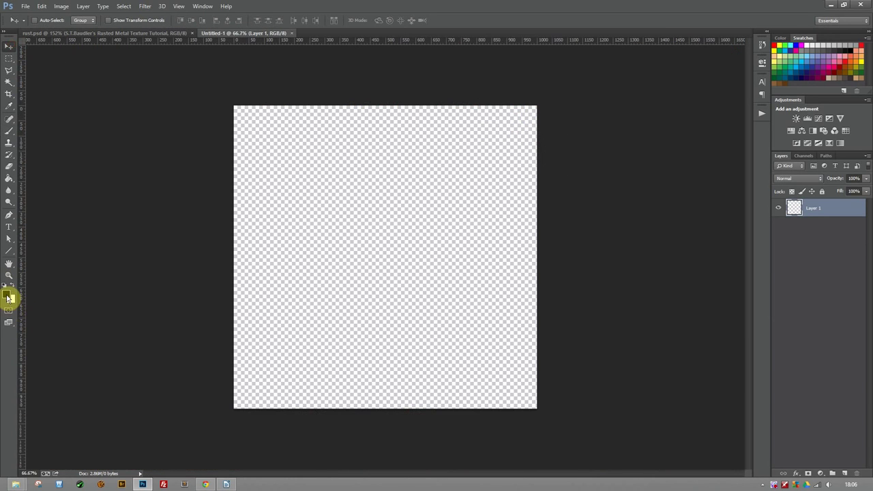
Fill Layer 1 with mid grey #818181 using the Paint Bucket.
click(9, 297)
drag(332, 195, 303, 184)
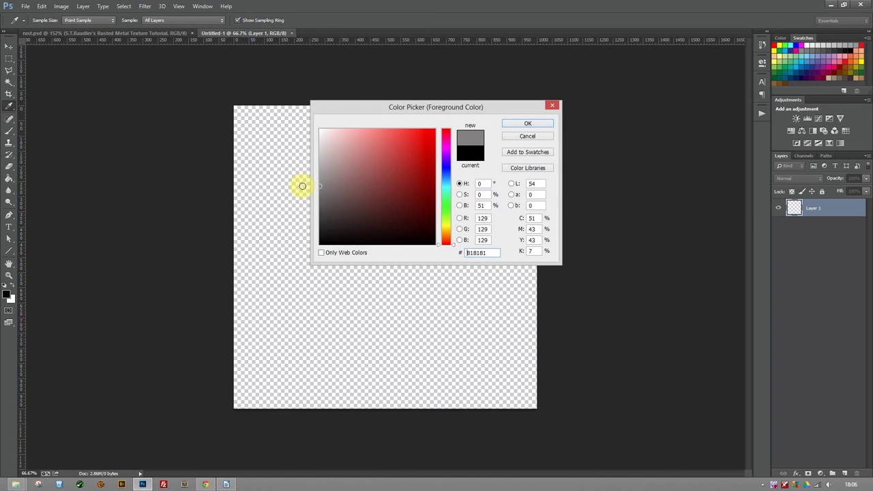
click(531, 124)
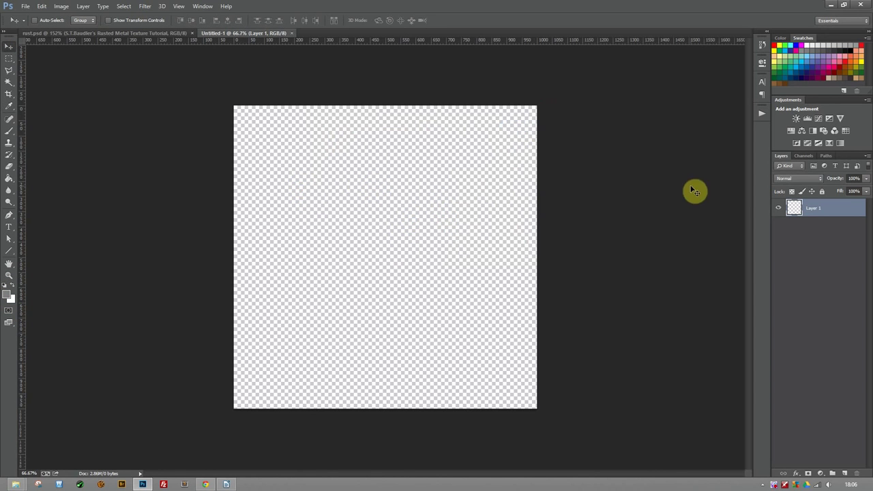
click(9, 179)
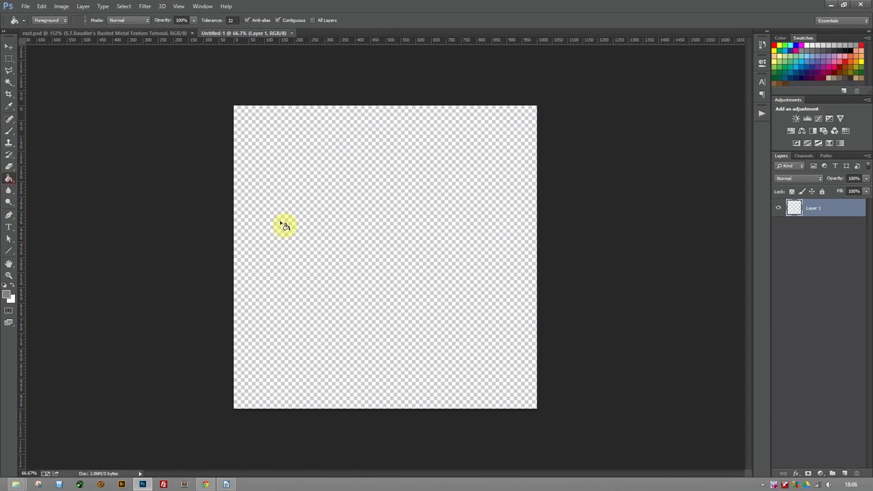
click(295, 221)
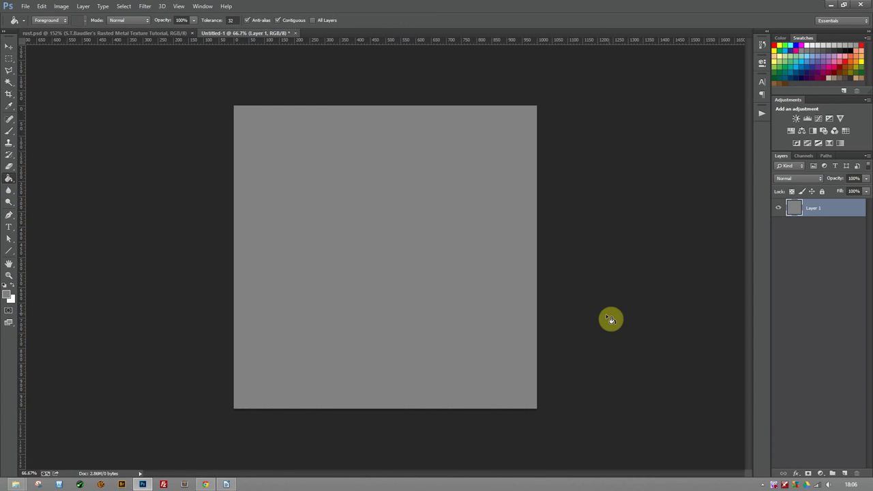
Apply uniform, monochromatic Add Noise to grey Layer 1 for a grainy base.
click(146, 6)
mouse_move(158, 117)
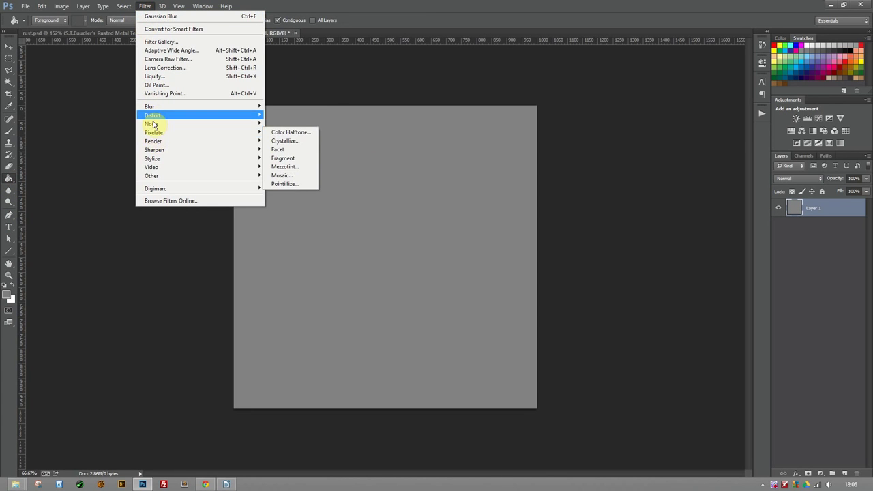
click(311, 126)
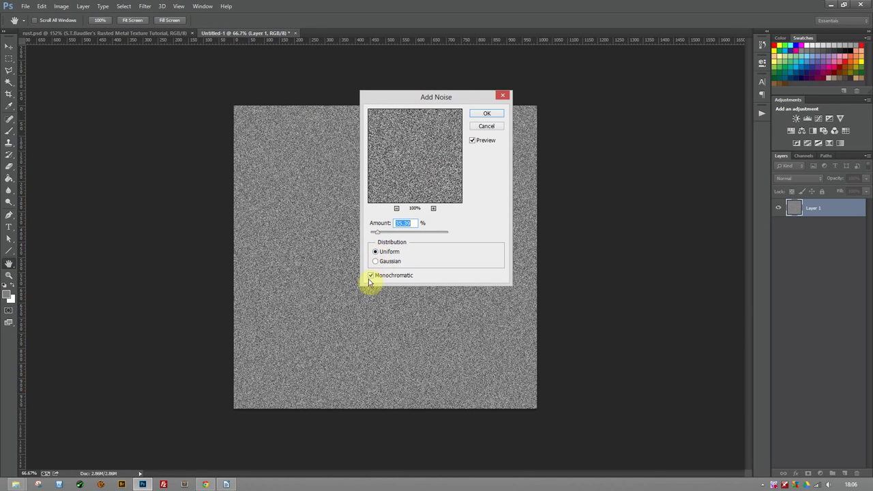
click(487, 115)
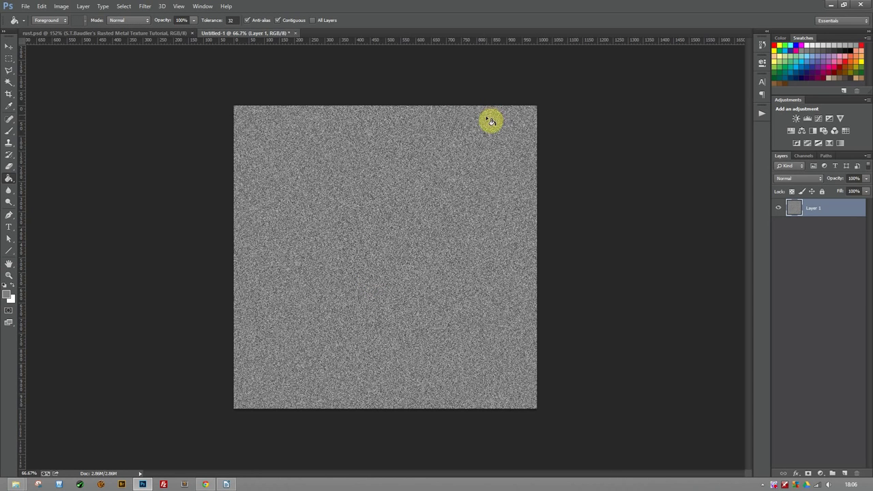
Add a grey Layer 2 with the same noise, hide it, and select Layer 1.
click(845, 473)
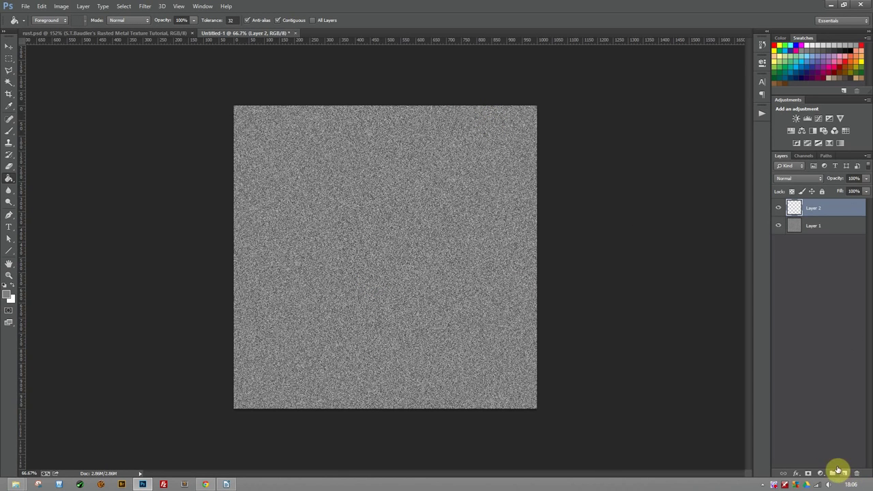
click(299, 214)
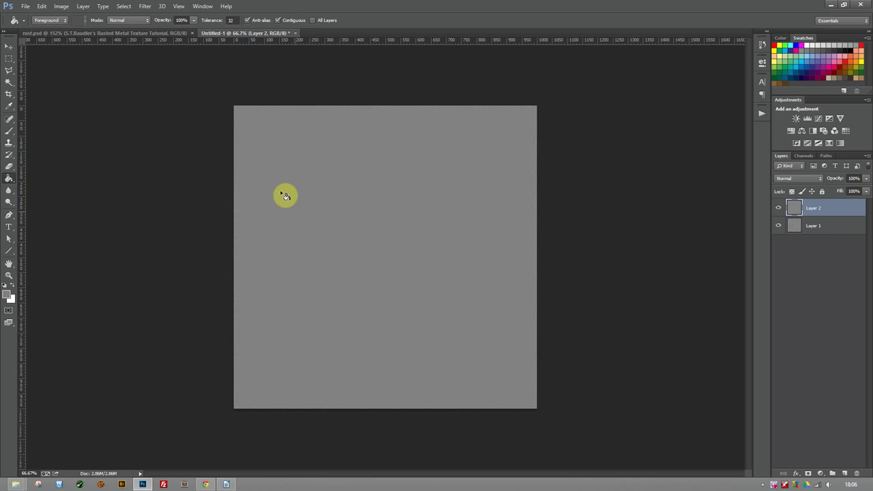
click(145, 7)
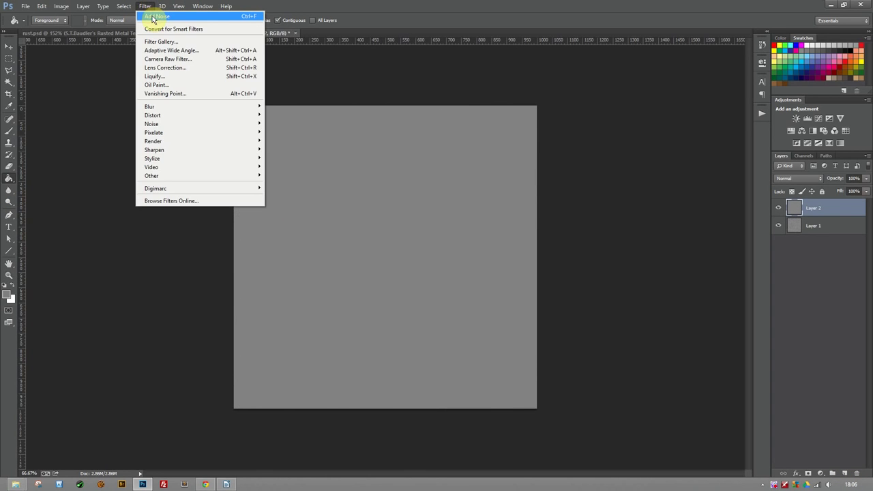
click(154, 19)
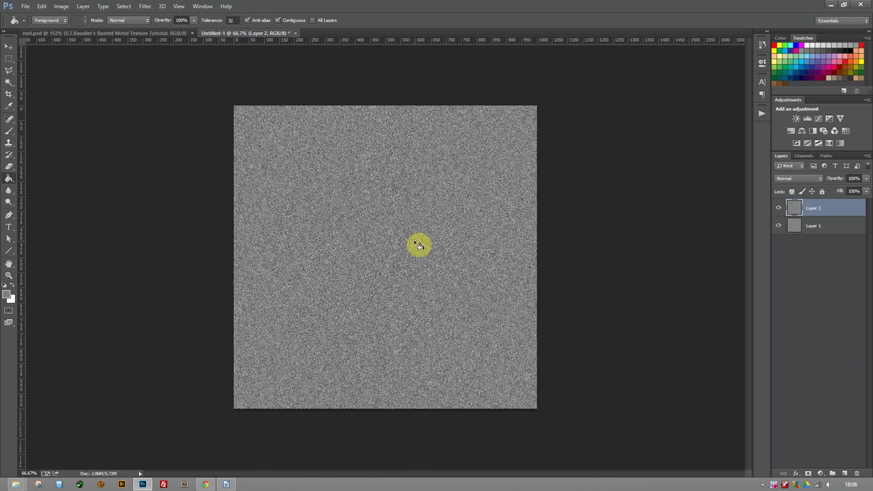
click(779, 209)
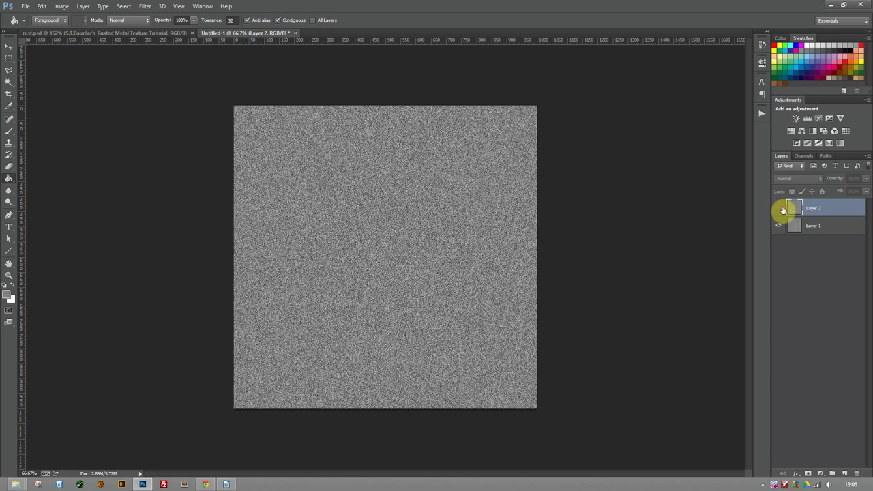
click(819, 230)
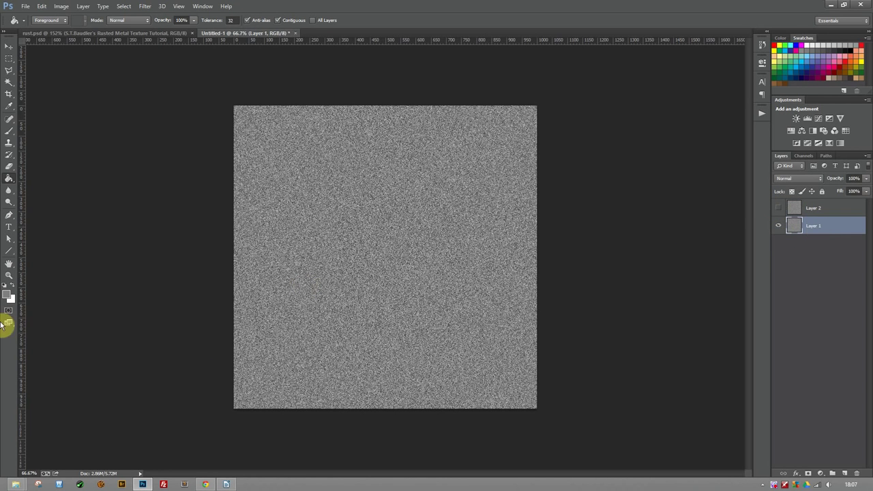
Add Layer 3 and pick a deep rust-brown colour in the Color Picker.
click(846, 475)
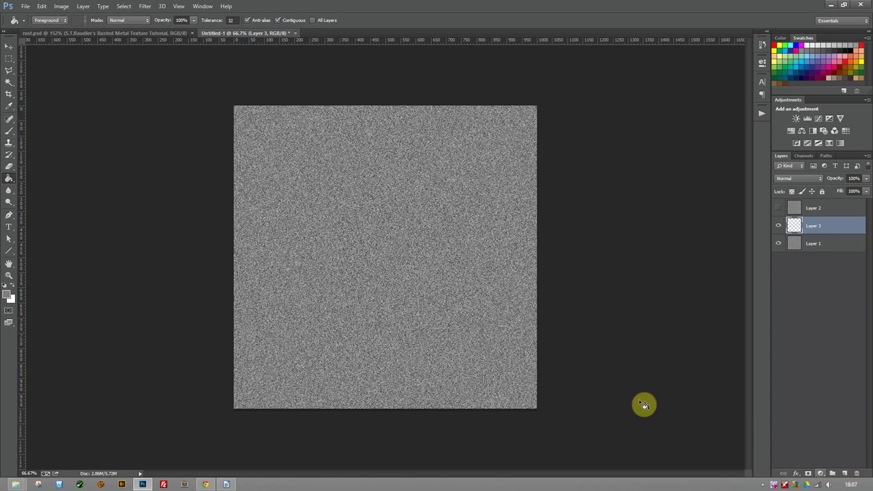
click(10, 302)
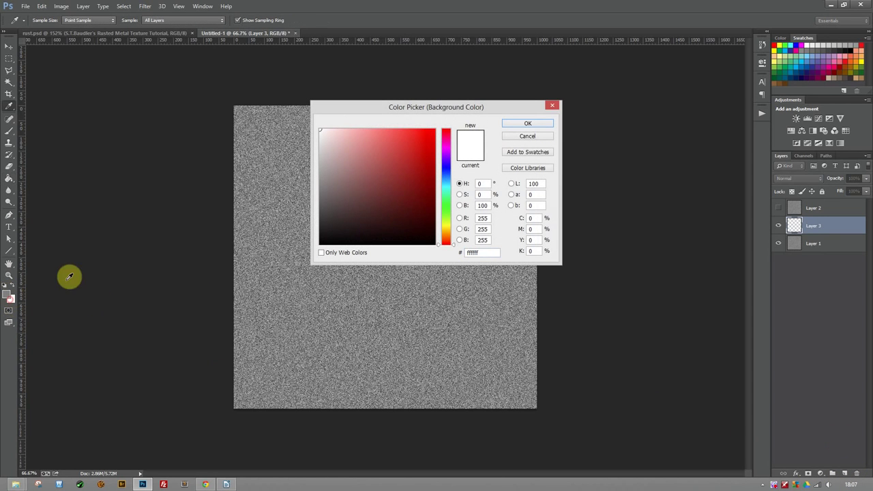
drag(454, 245, 455, 233)
click(423, 207)
drag(422, 207, 421, 206)
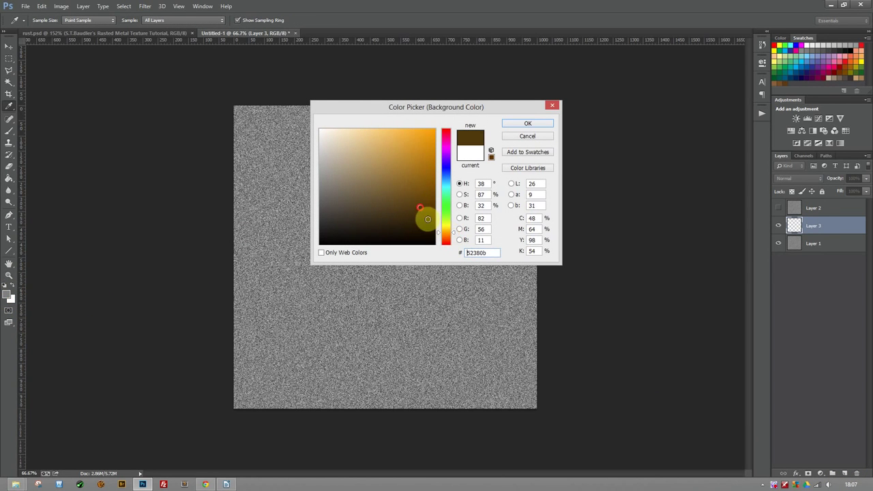
drag(455, 238, 454, 242)
drag(424, 209, 420, 206)
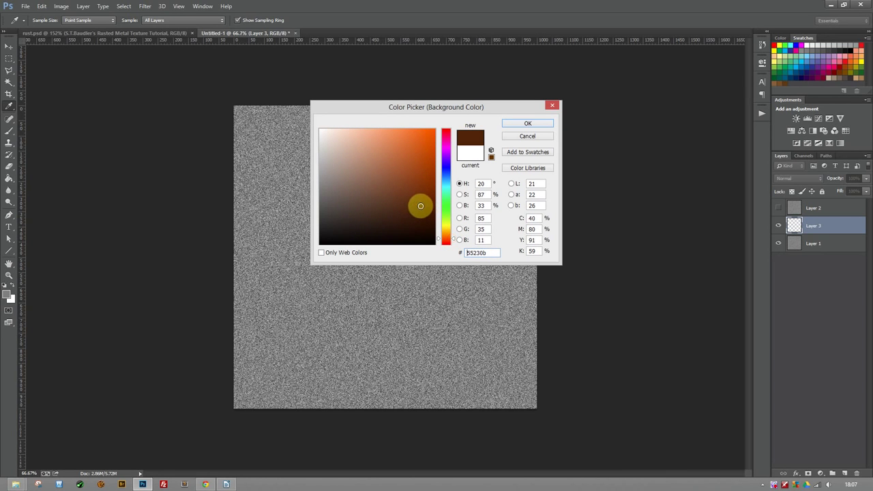
click(455, 239)
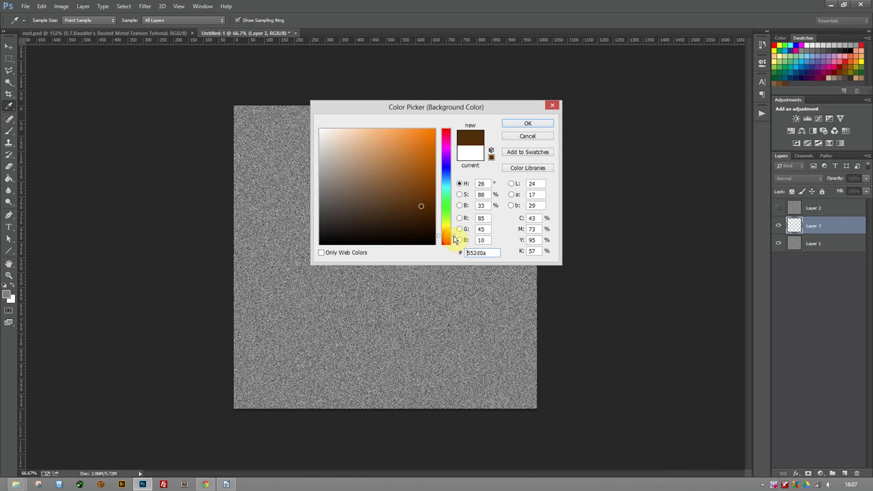
drag(419, 211, 427, 211)
click(532, 124)
Fill Layer 3 with the brown and set its blend mode to Overlay.
key(g)
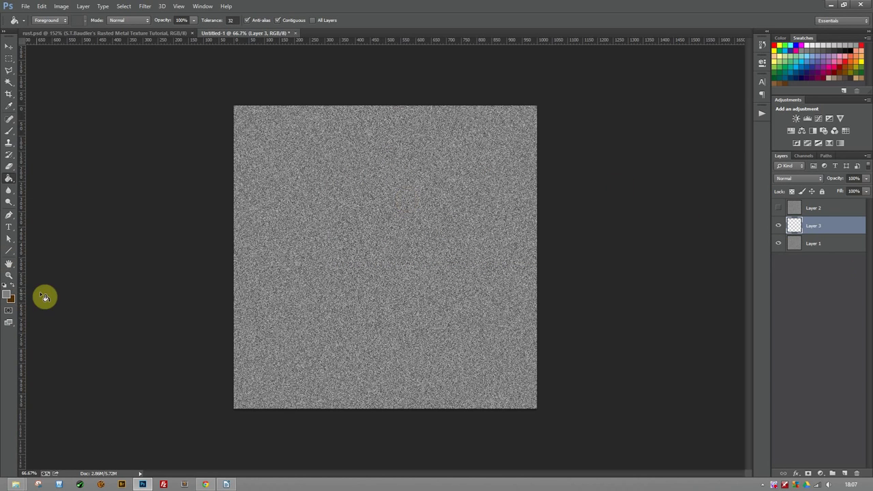
click(12, 281)
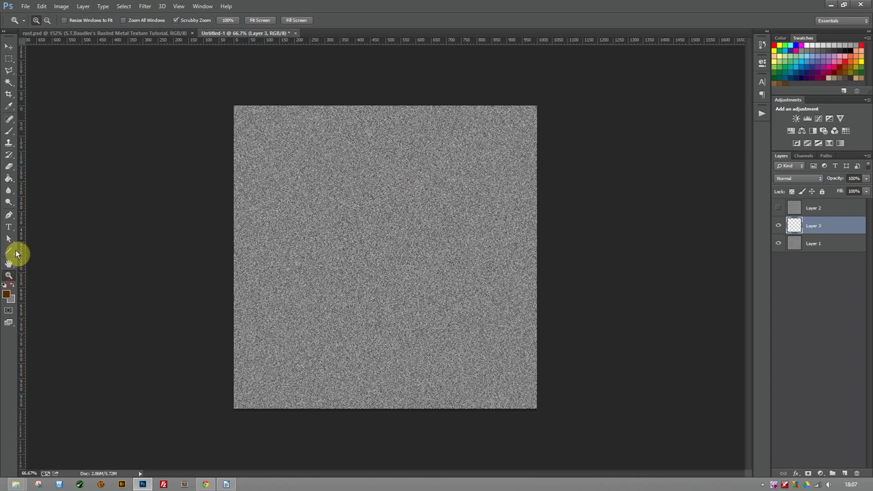
click(9, 176)
click(321, 224)
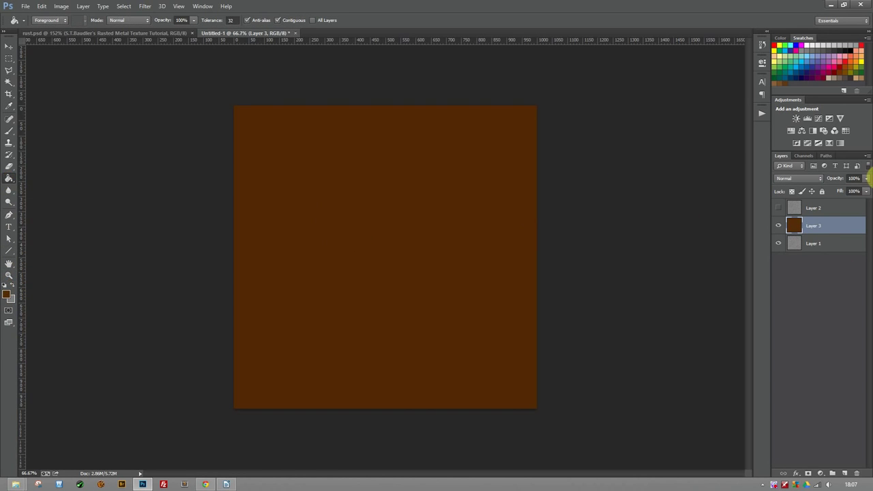
click(789, 179)
click(789, 179)
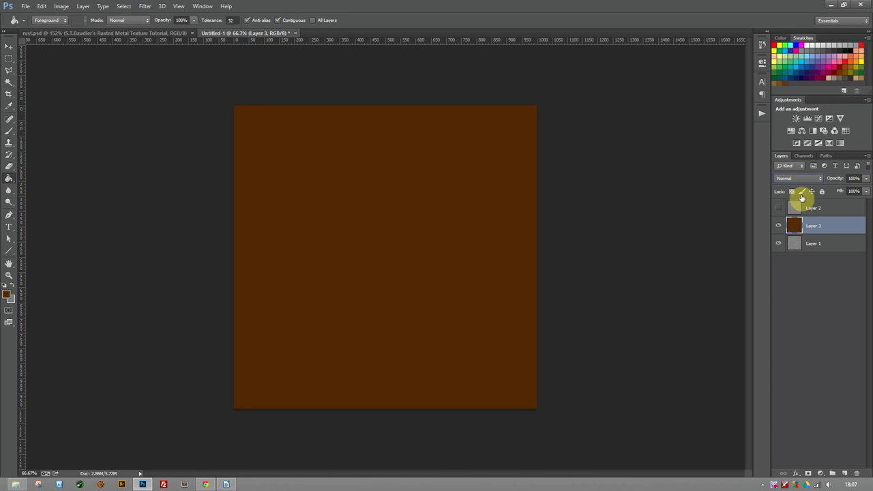
click(801, 178)
click(798, 297)
Refill Layer 3 with a redder #521b07 brown and add an empty Layer 4.
double_click(795, 228)
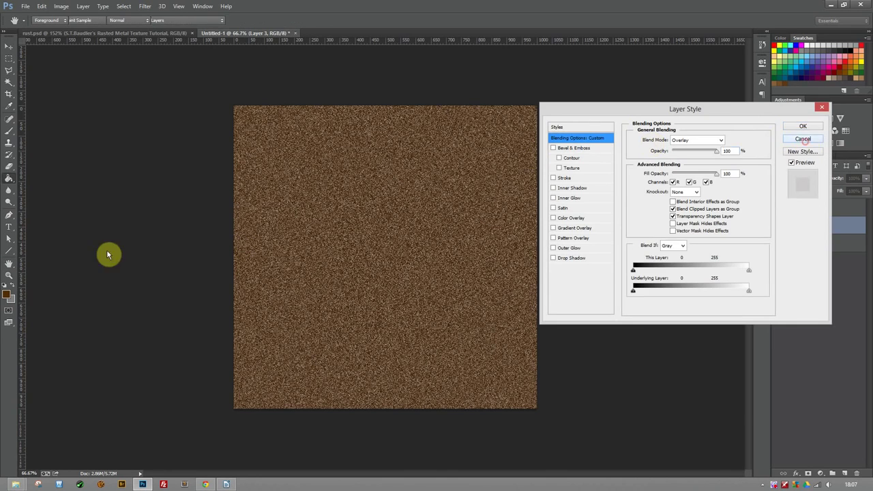
key(Escape)
click(8, 295)
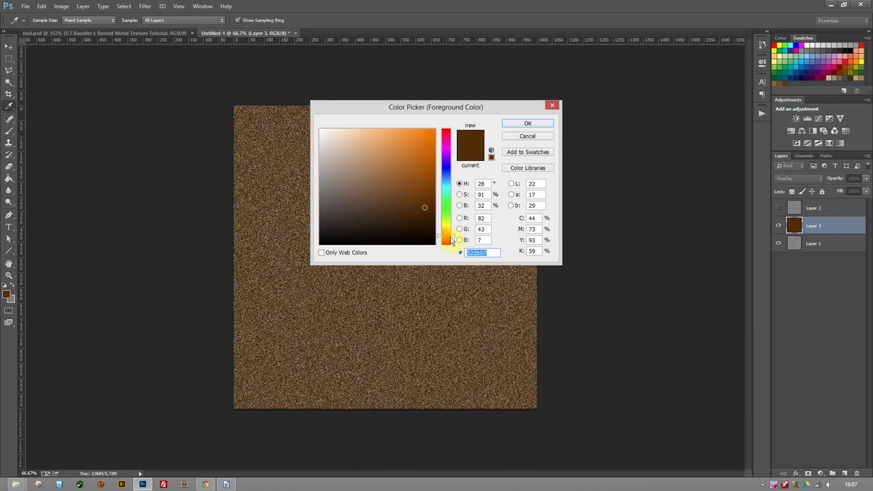
drag(454, 240, 455, 241)
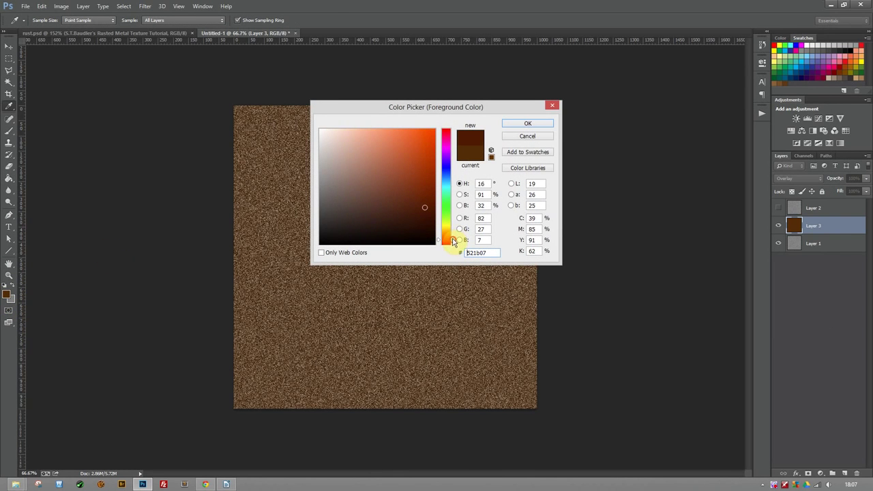
key(Return)
key(g)
click(419, 248)
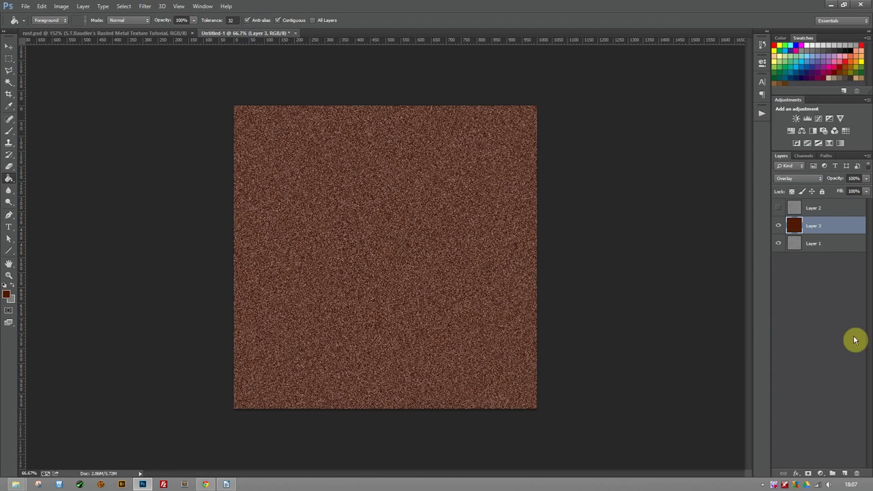
click(846, 474)
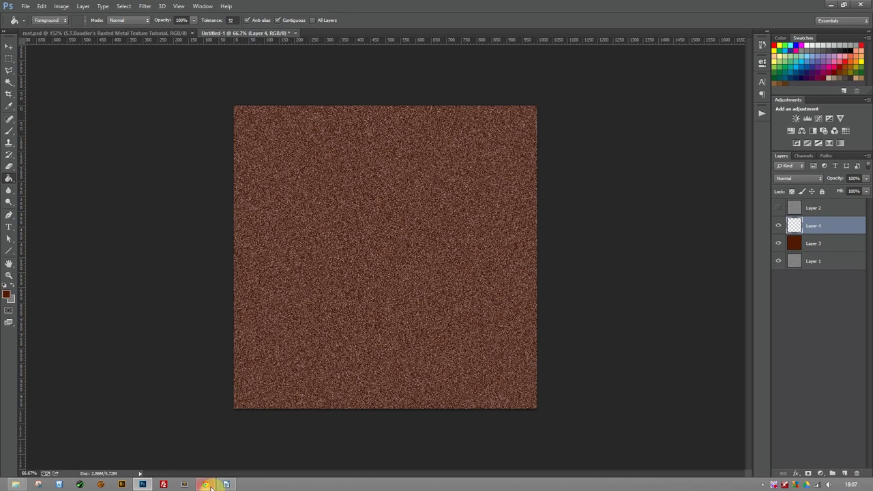
Search Google for 'photoshop free grunge brushes', refining an earlier splatter-brush search.
click(832, 4)
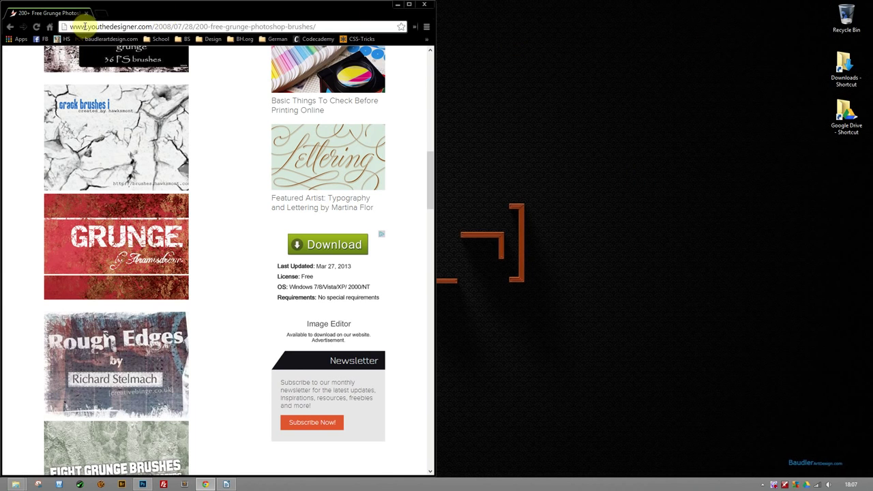
click(99, 26)
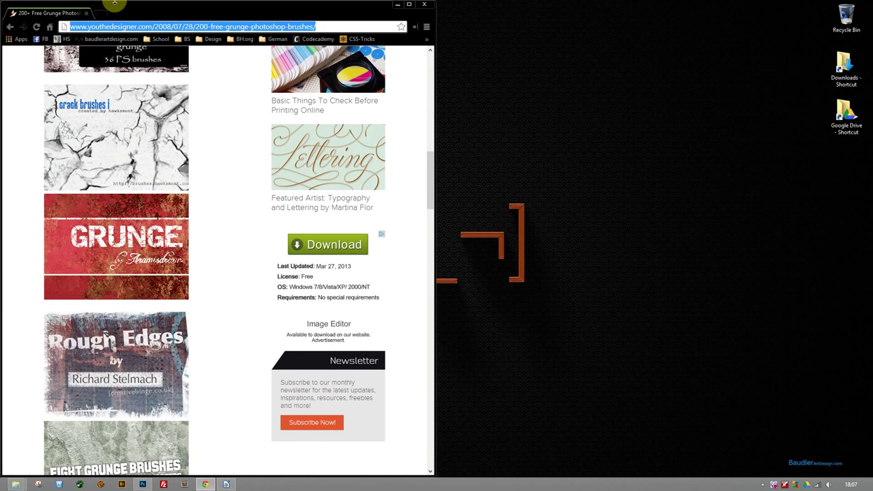
text(phot)
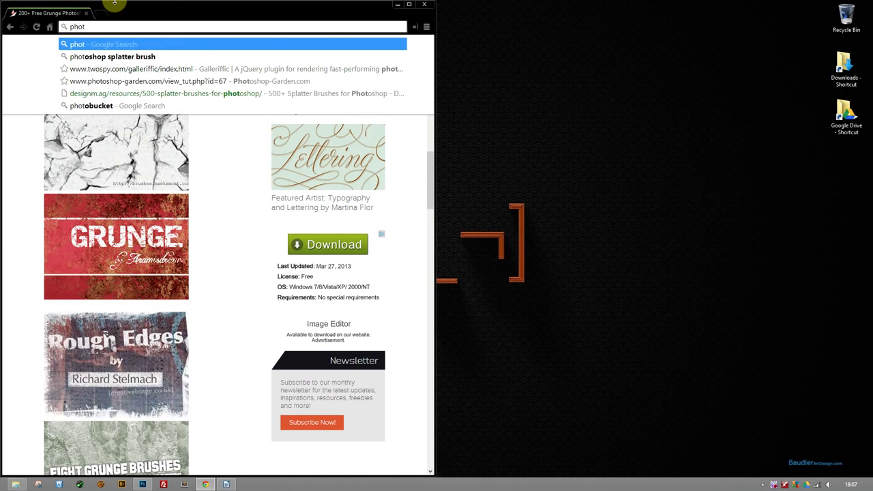
text(osh)
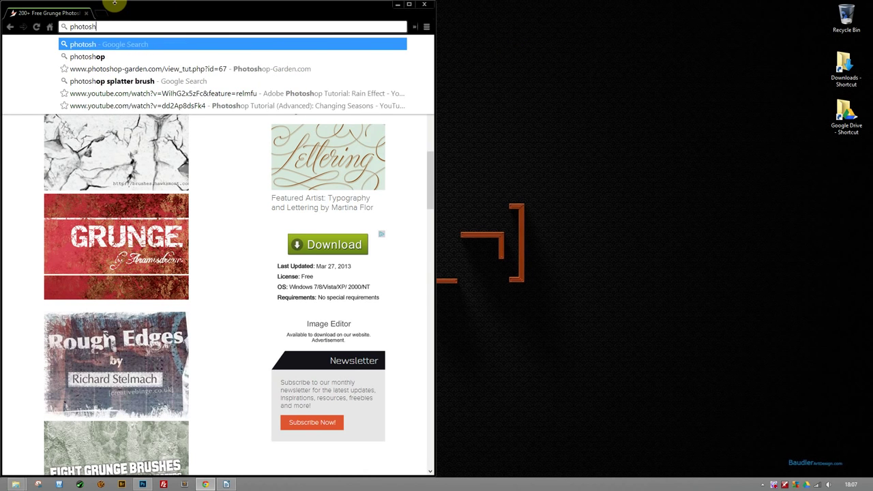
text(op fr)
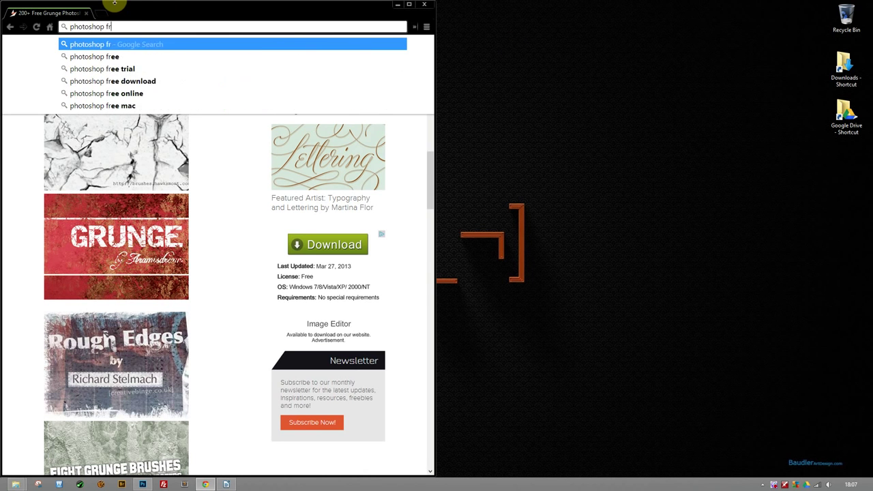
text(ee splatter)
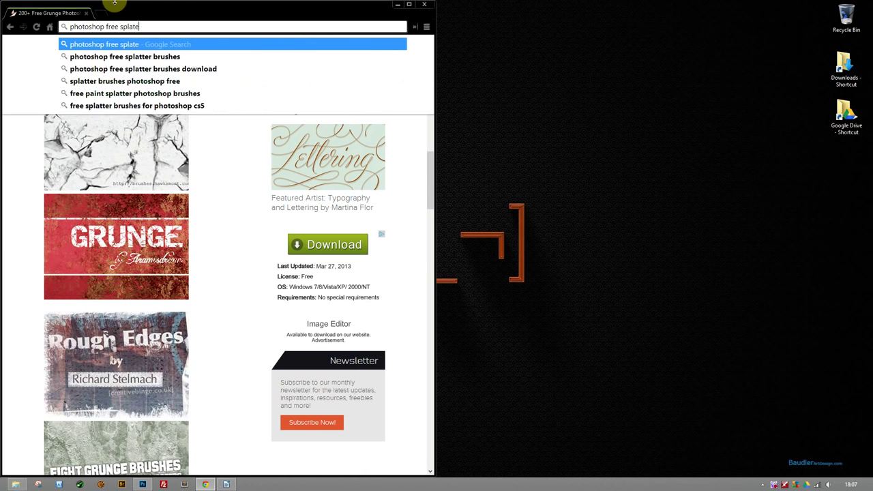
text( brushes)
key(Return)
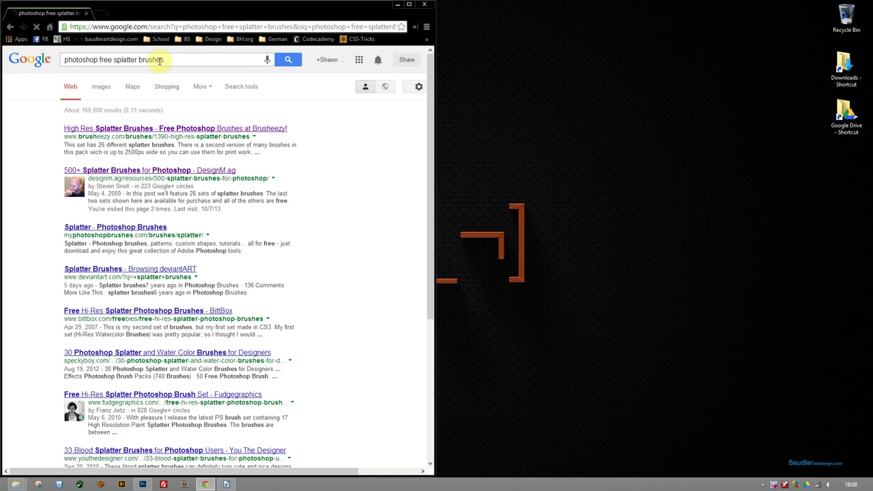
click(133, 60)
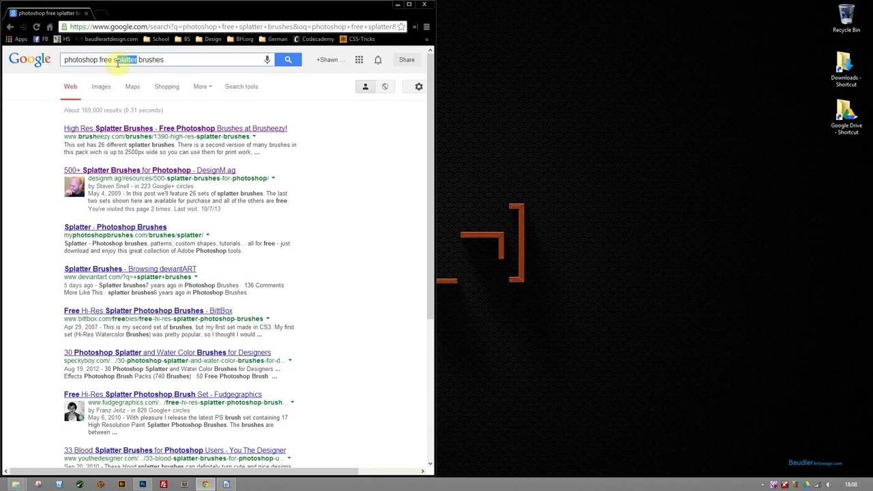
text(grunge)
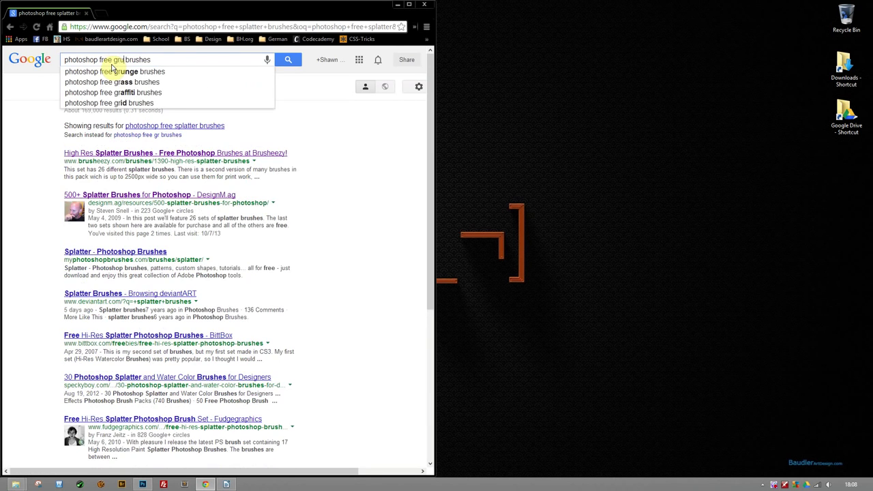
click(113, 70)
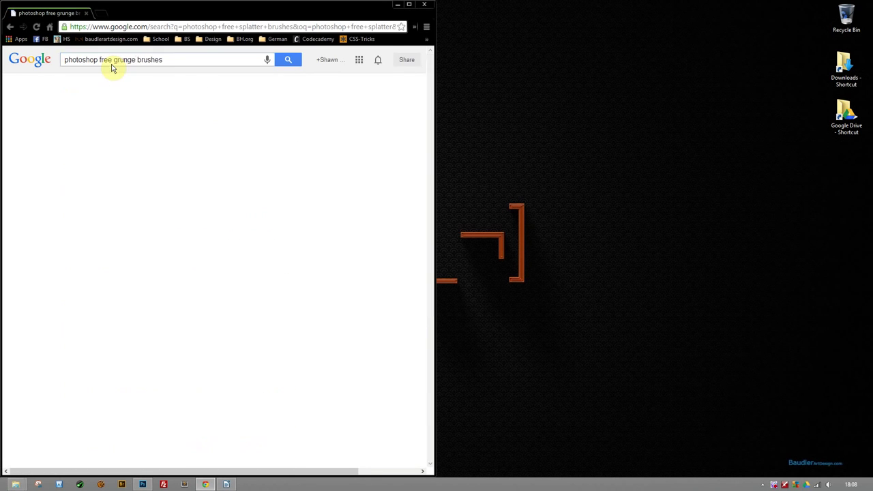
Open the 200+ Free Grunge Photoshop Brushes article, view previews, and return to Photoshop.
click(101, 128)
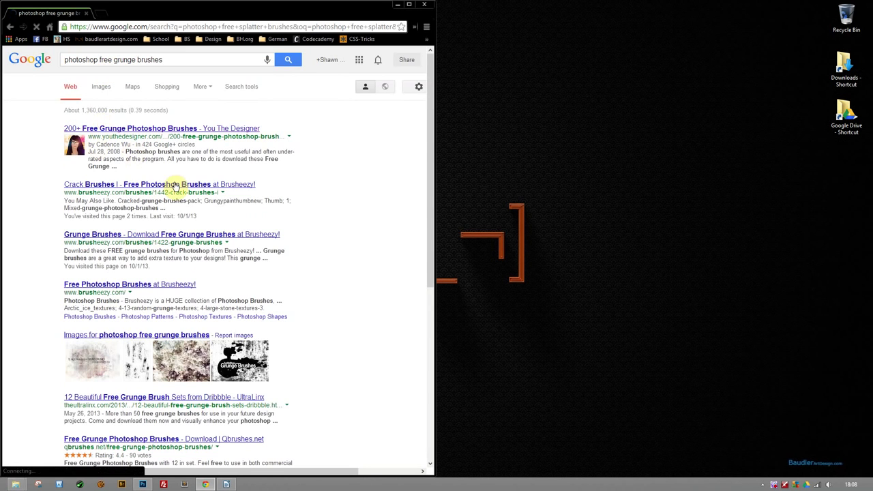
scroll(244, 311, down, 10)
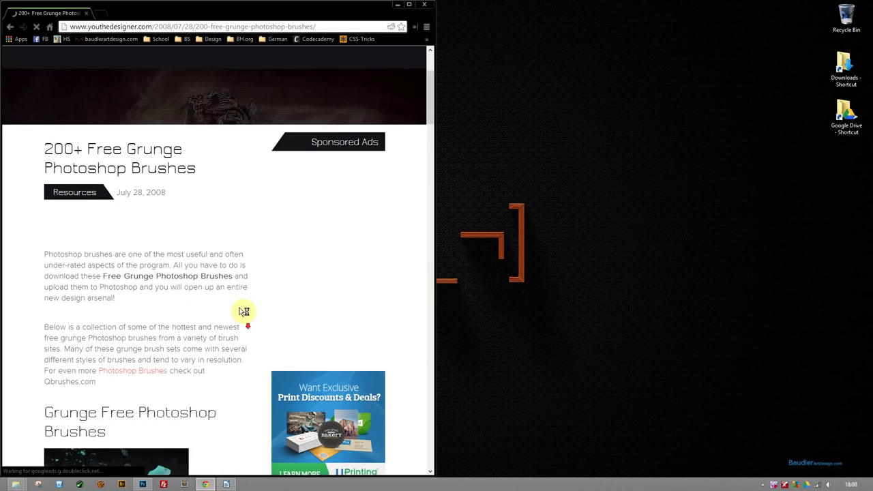
click(399, 5)
click(142, 485)
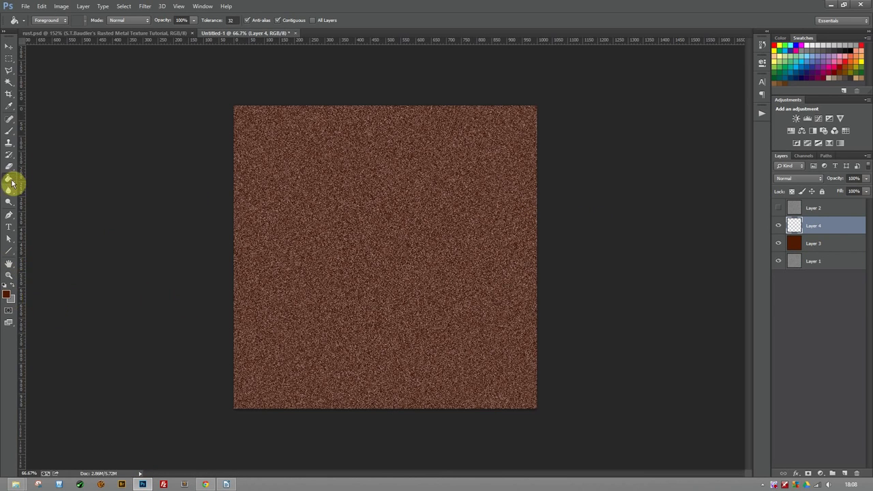
Stamp large rust grunge blotches on Layer 4 with the 2497 px brush preset.
click(11, 125)
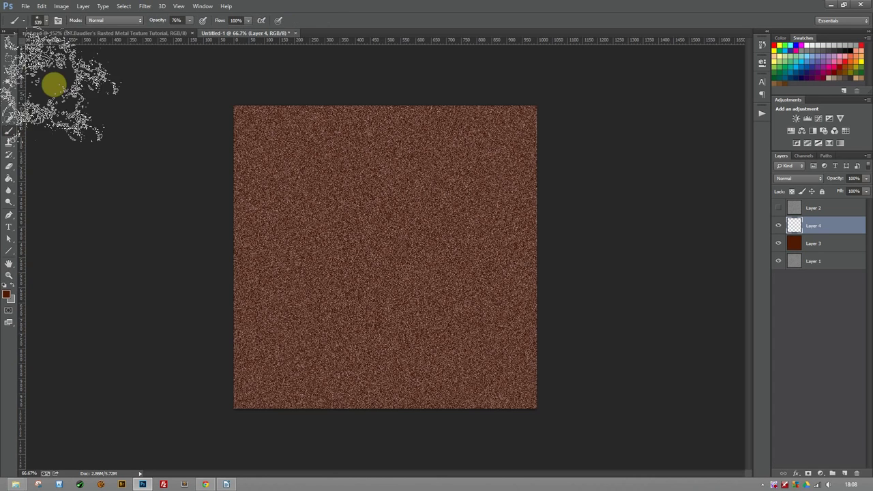
click(40, 23)
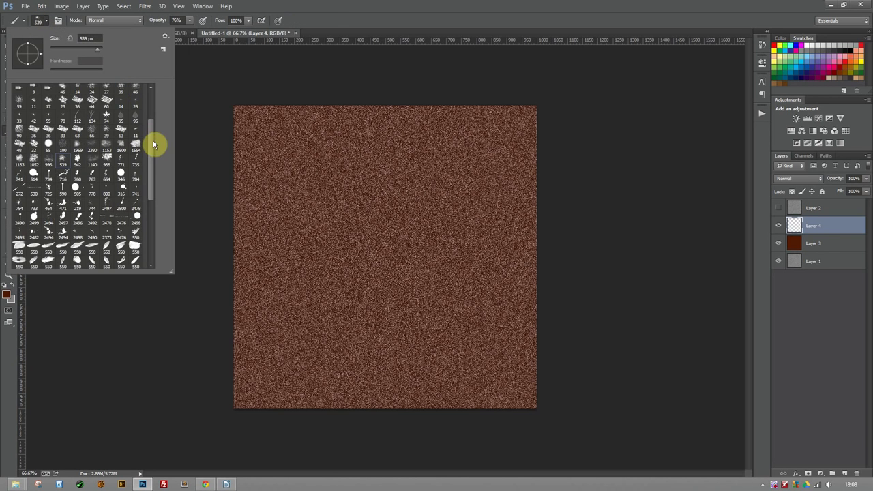
drag(153, 140, 150, 153)
click(112, 176)
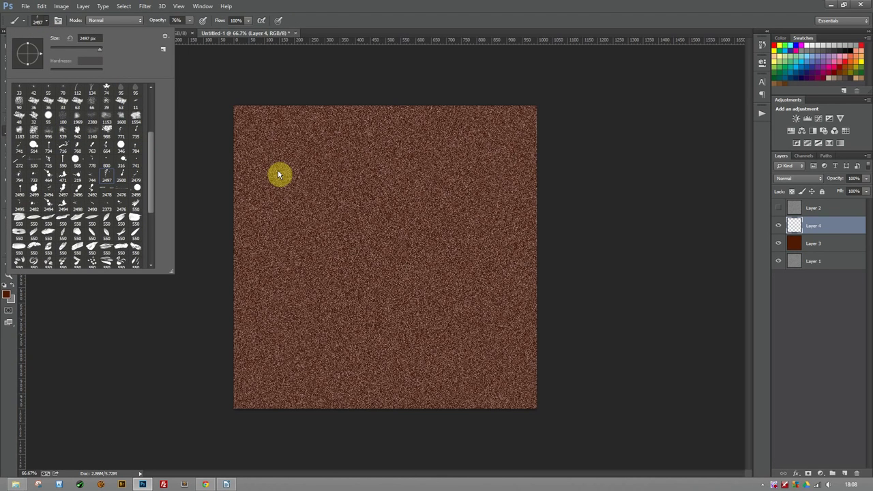
click(371, 289)
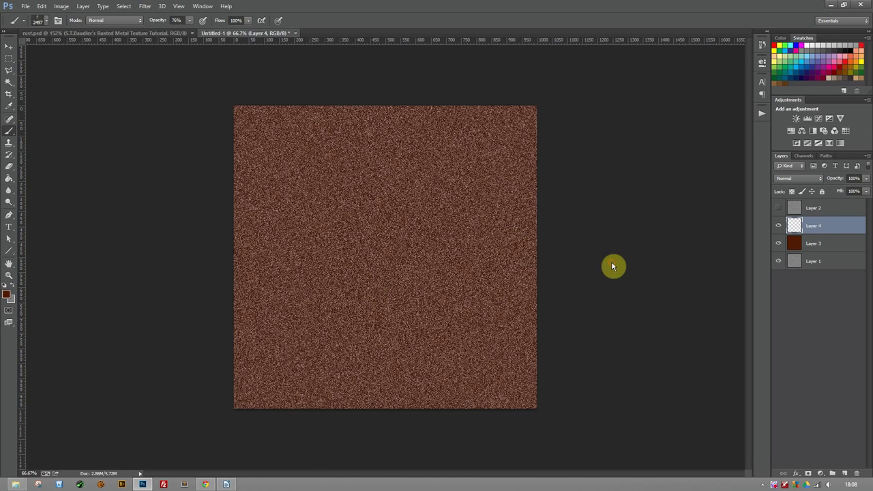
click(372, 411)
Add smaller stamps with the 219 px brush and set Layer 4 to Overlay.
click(41, 20)
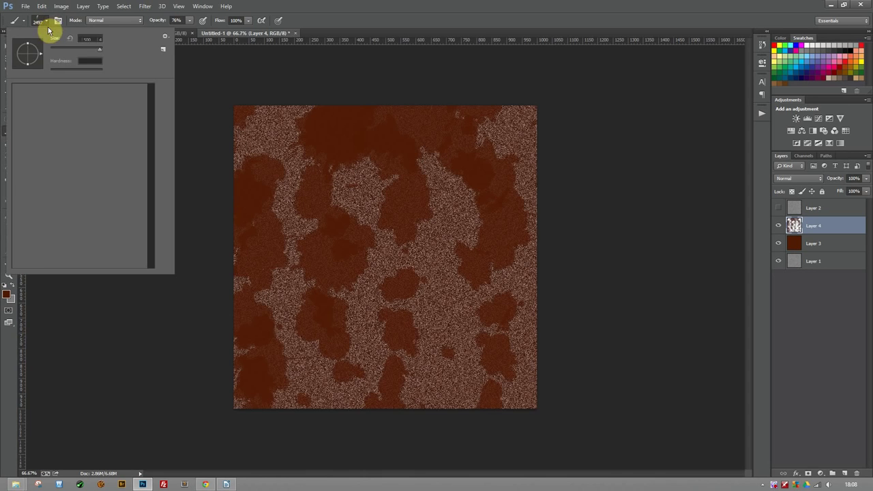
click(77, 176)
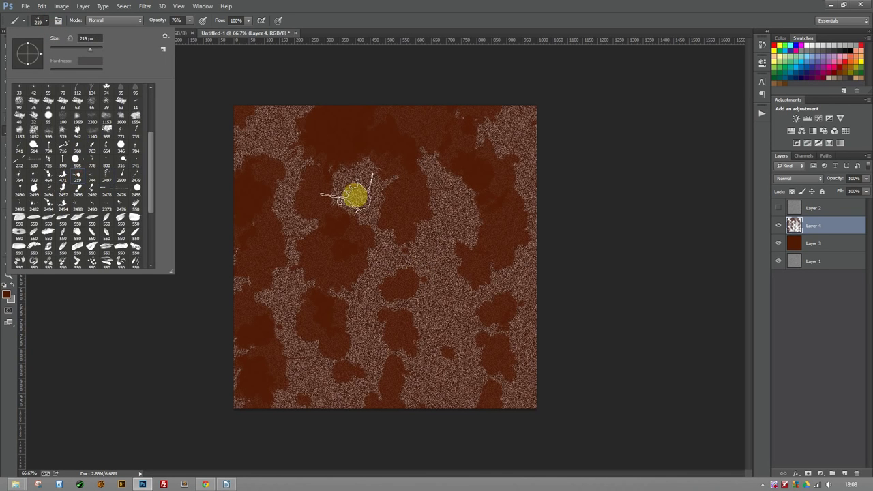
click(353, 188)
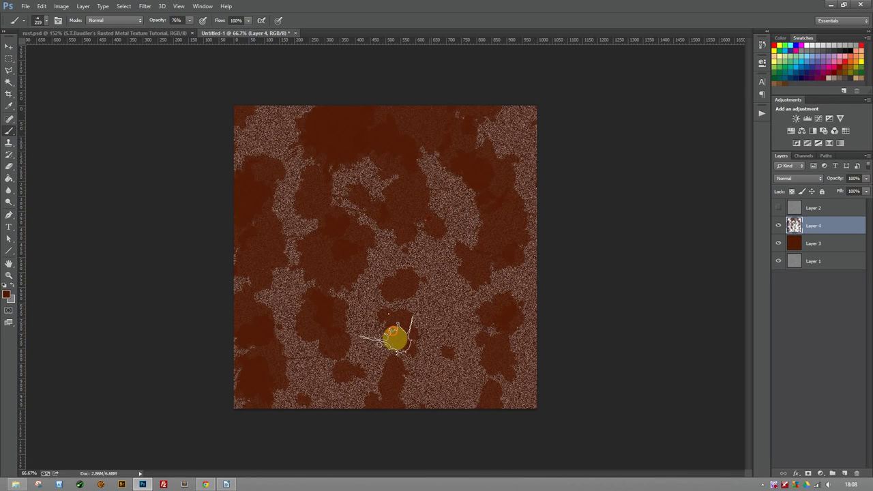
click(431, 340)
click(452, 230)
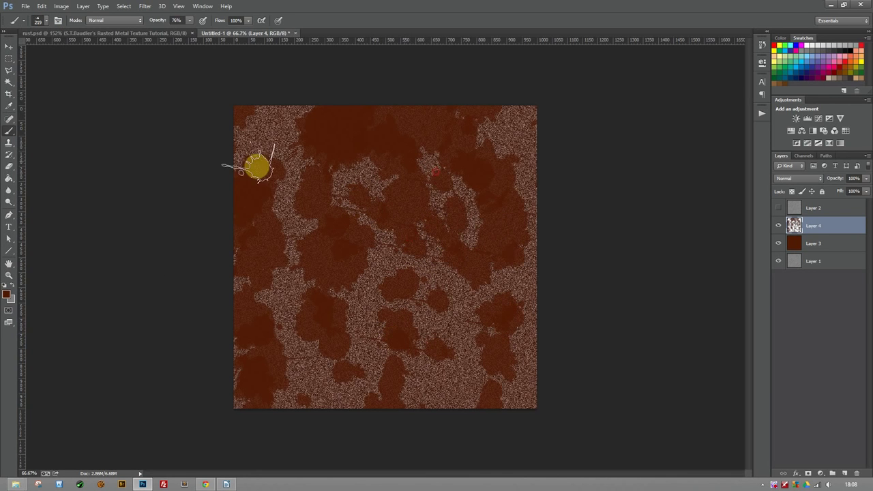
click(797, 180)
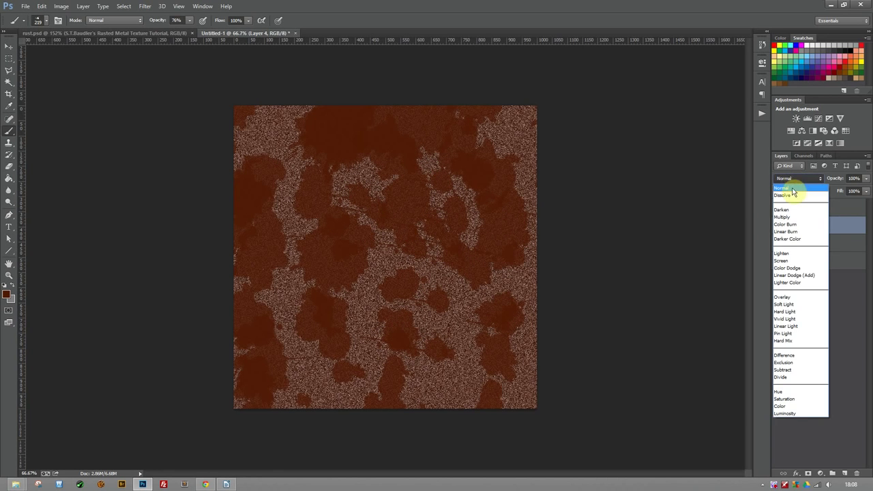
click(793, 298)
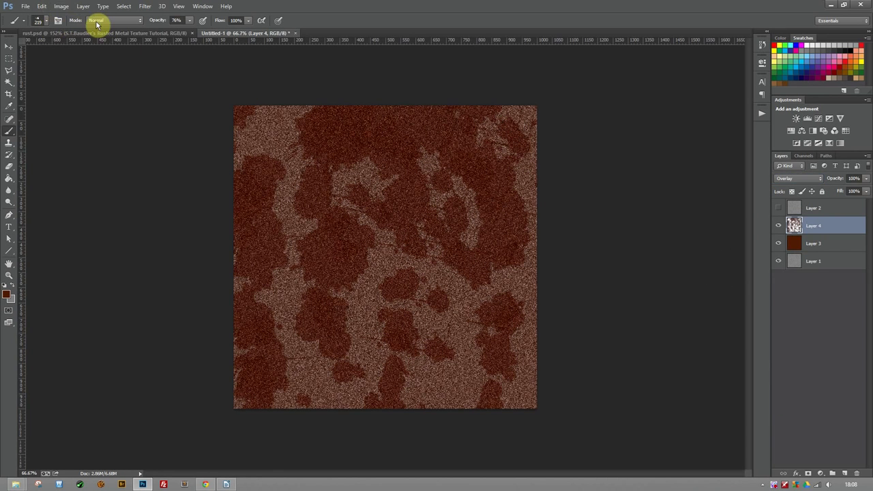
Add Layer 5, paint with the 794 px splatter brush, and blend it as Overlay.
click(846, 473)
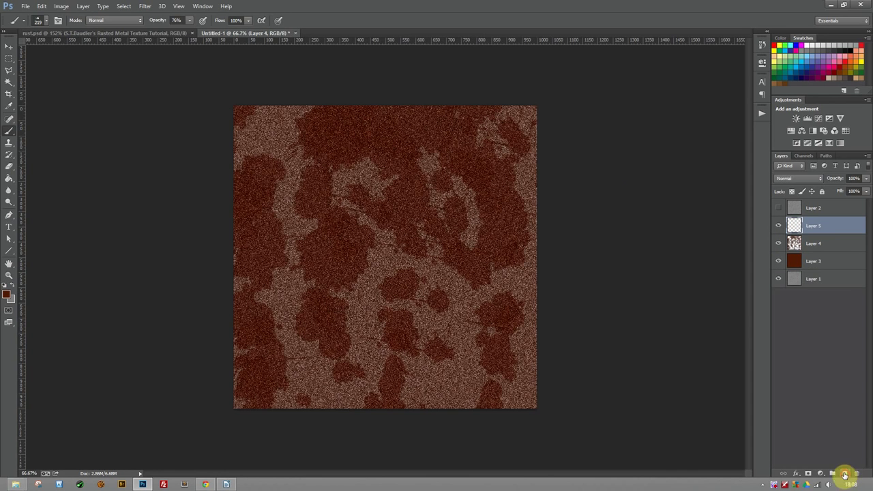
click(40, 22)
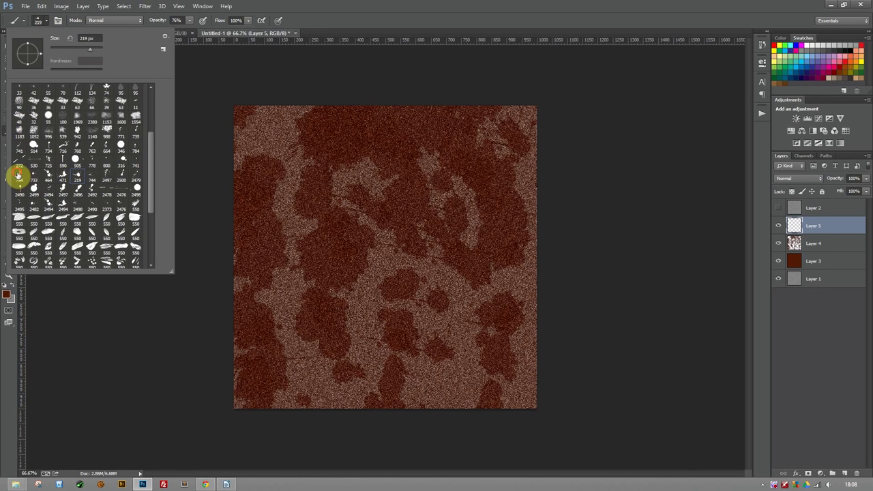
click(18, 176)
click(360, 215)
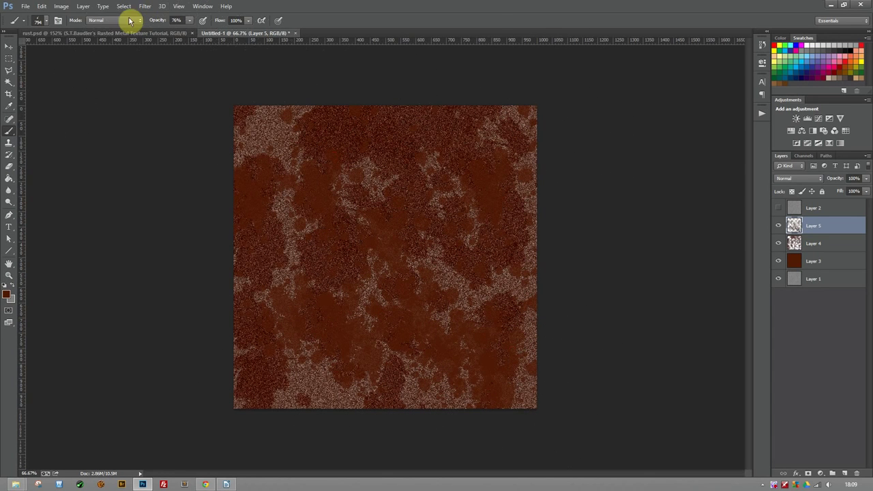
click(784, 178)
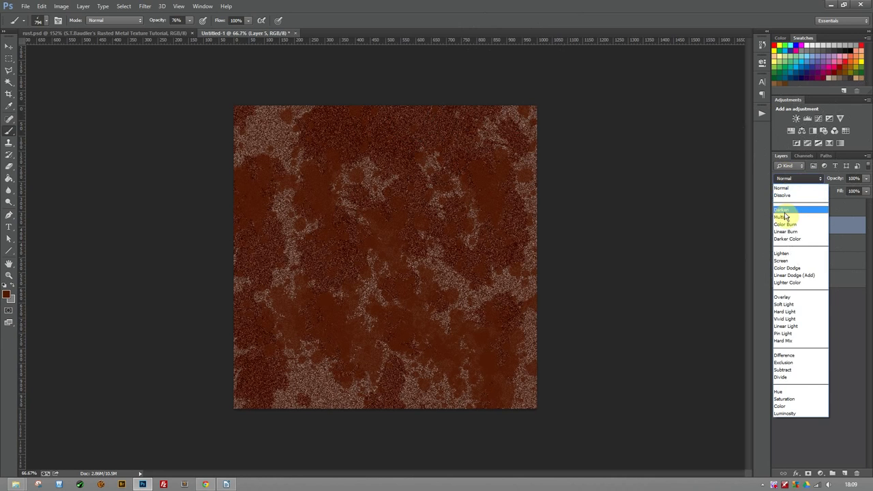
click(785, 297)
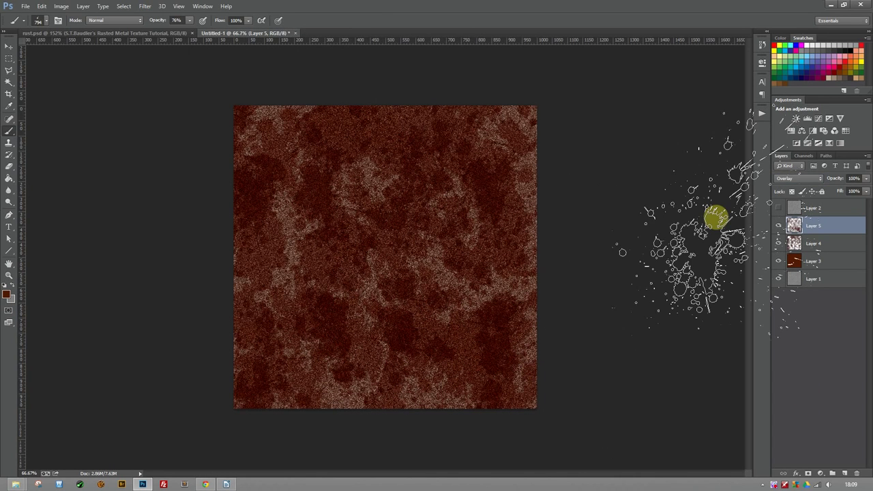
Make grey noise Layer 2 visible and soften it with a 3.0 px Gaussian Blur.
click(819, 208)
click(779, 210)
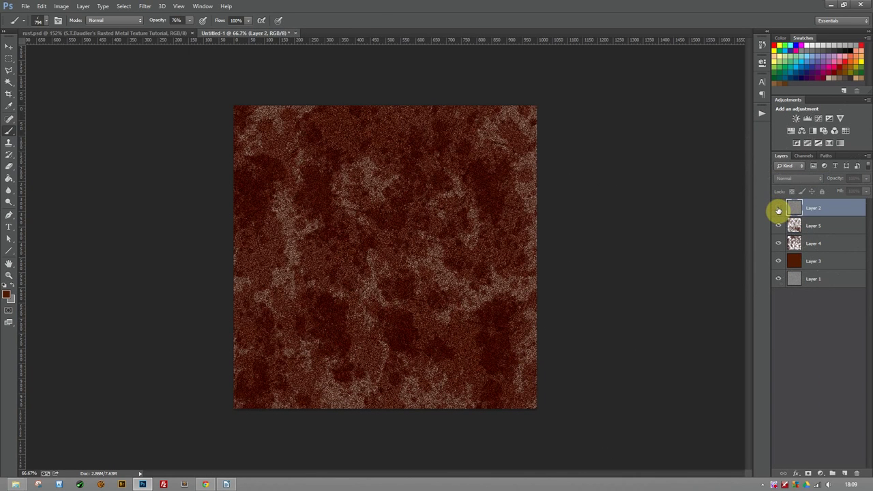
click(779, 210)
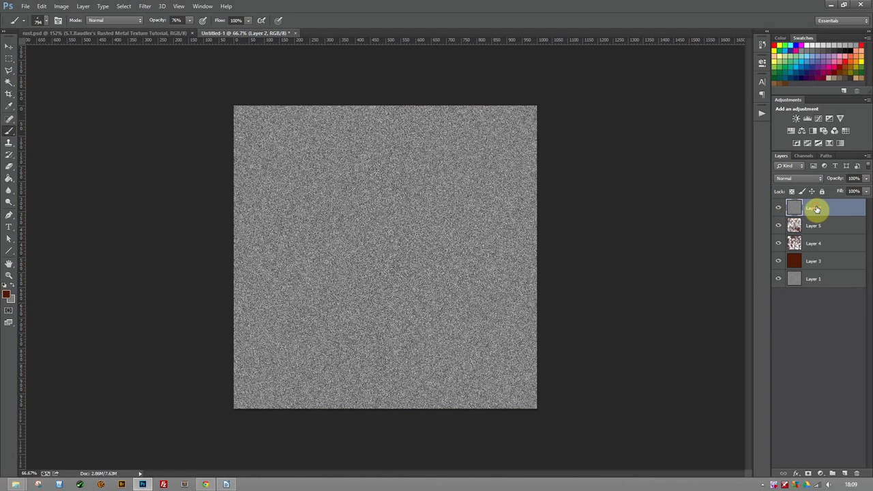
click(144, 7)
mouse_move(171, 107)
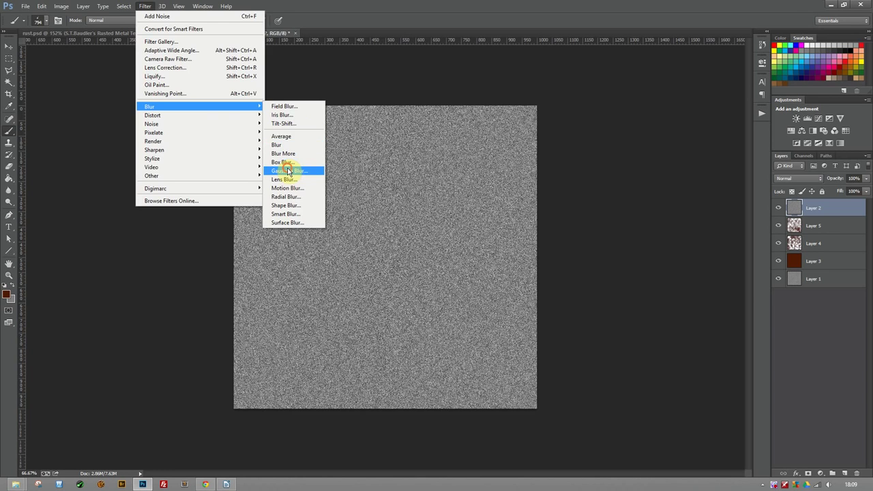
click(290, 171)
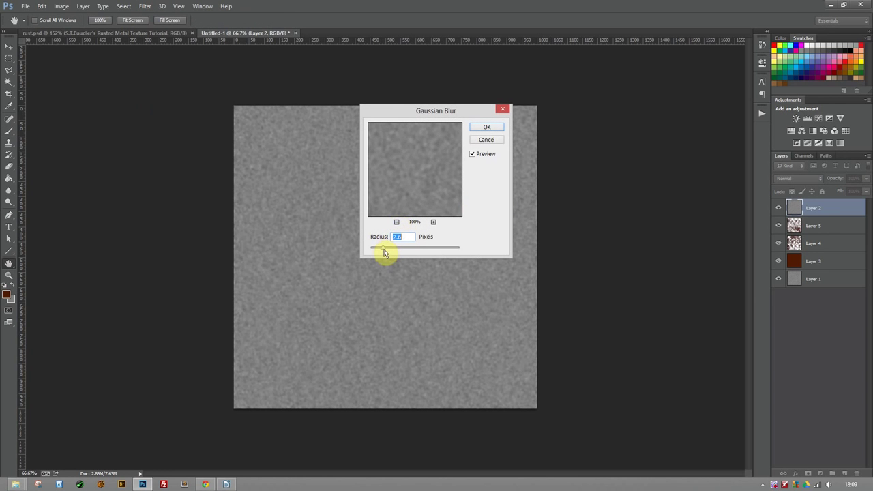
drag(388, 251, 382, 253)
click(486, 128)
key(b)
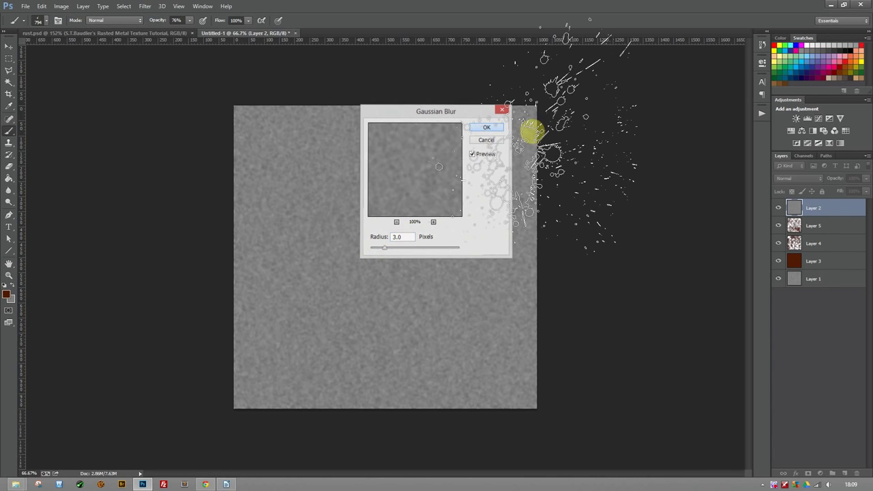
Set Layer 2 to Overlay and compare the texture with it hidden and shown.
click(788, 179)
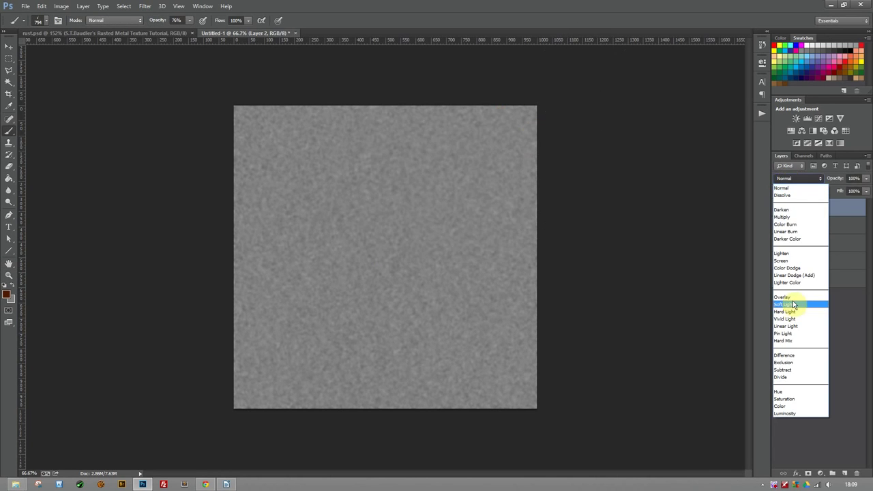
click(789, 298)
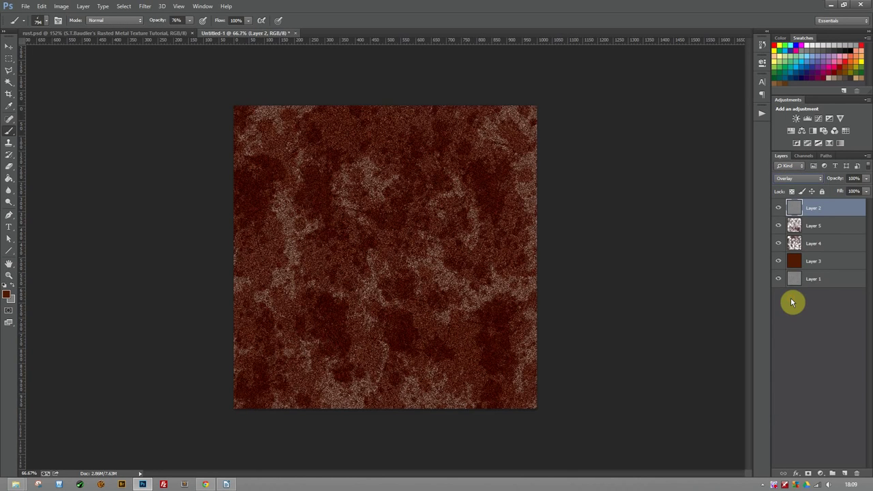
click(779, 208)
click(778, 208)
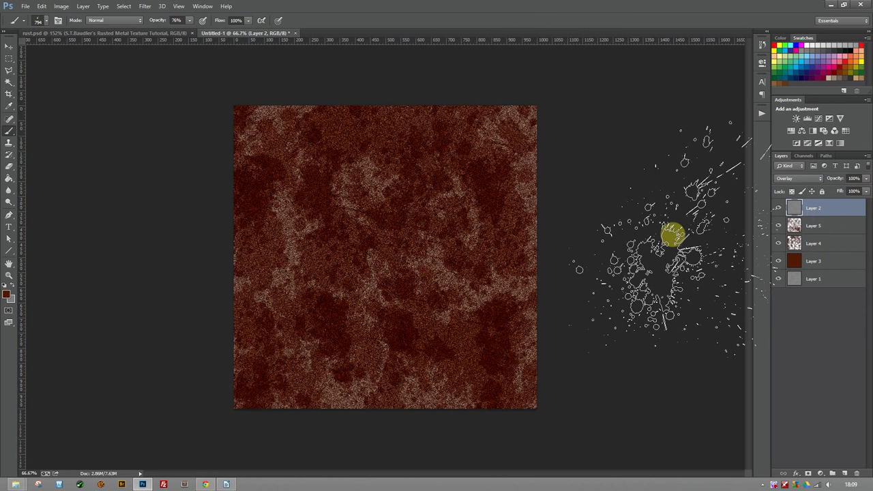
Add Layer 6 and try brush presets, undoing a white crack stamp.
click(845, 473)
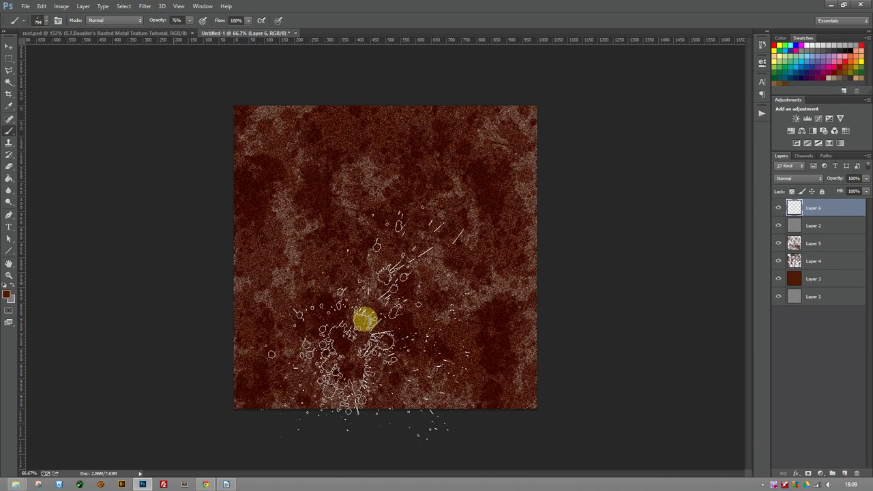
click(41, 20)
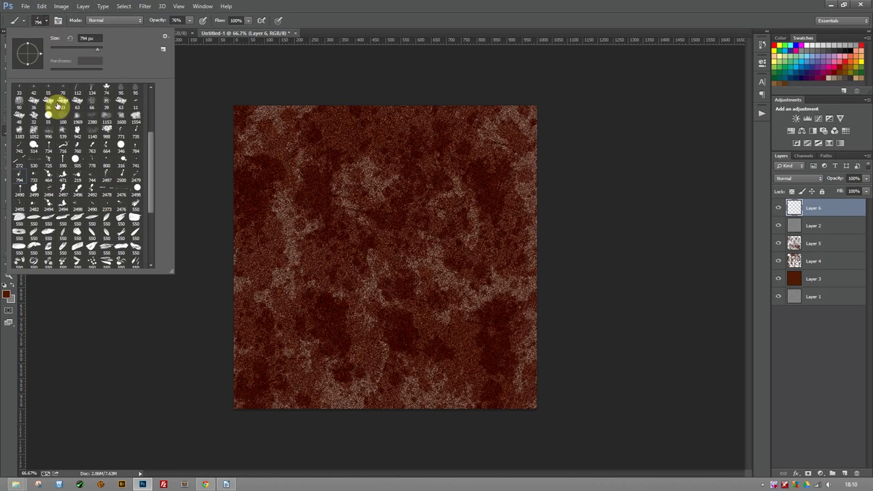
click(93, 134)
click(388, 248)
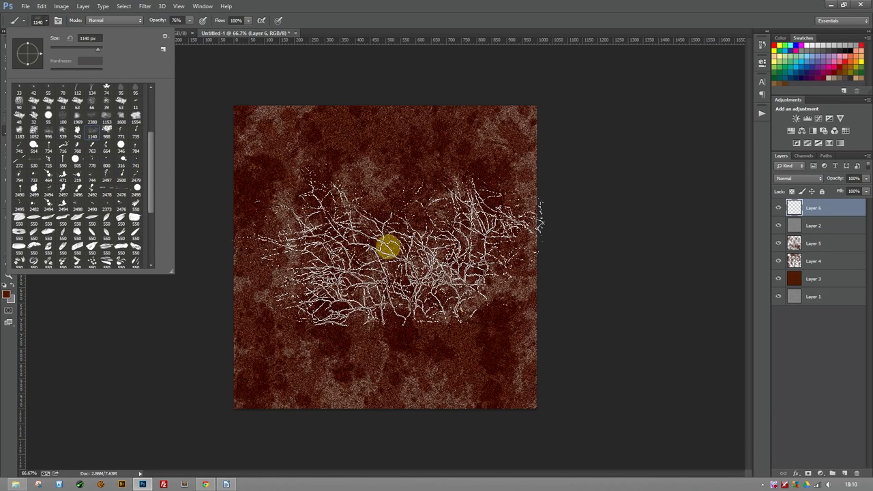
key(ctrl+z)
click(48, 133)
click(315, 232)
key(period)
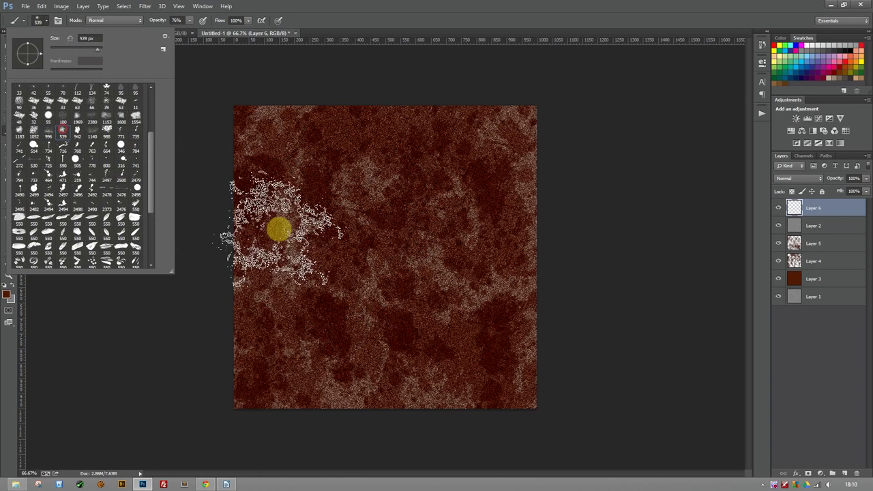
Dab black grunge at the lower left, lower right, upper right and lower middle.
click(5, 287)
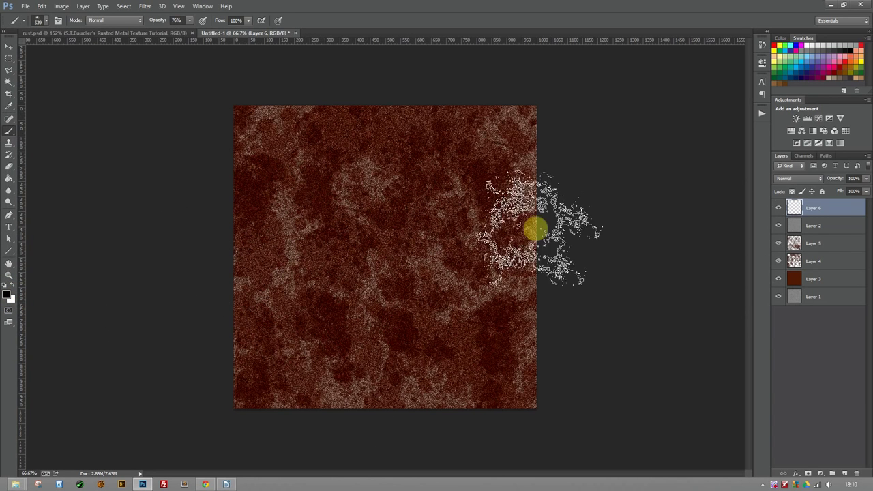
click(252, 365)
click(503, 394)
click(496, 253)
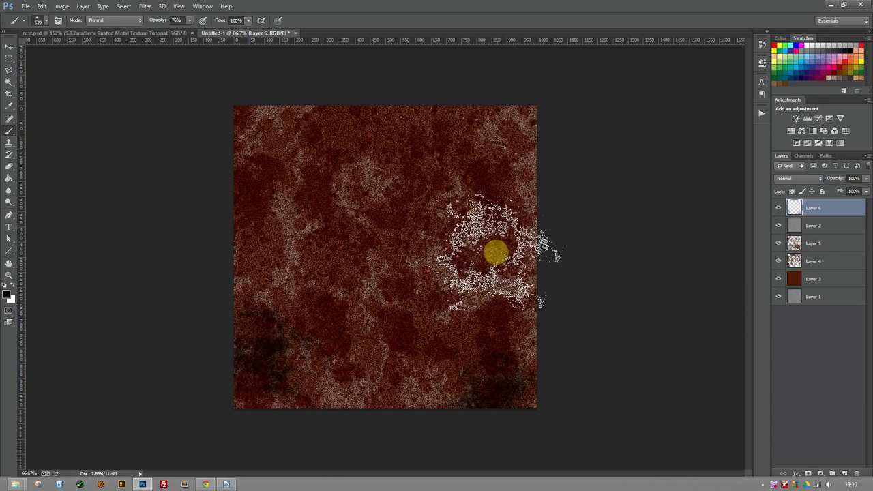
click(359, 388)
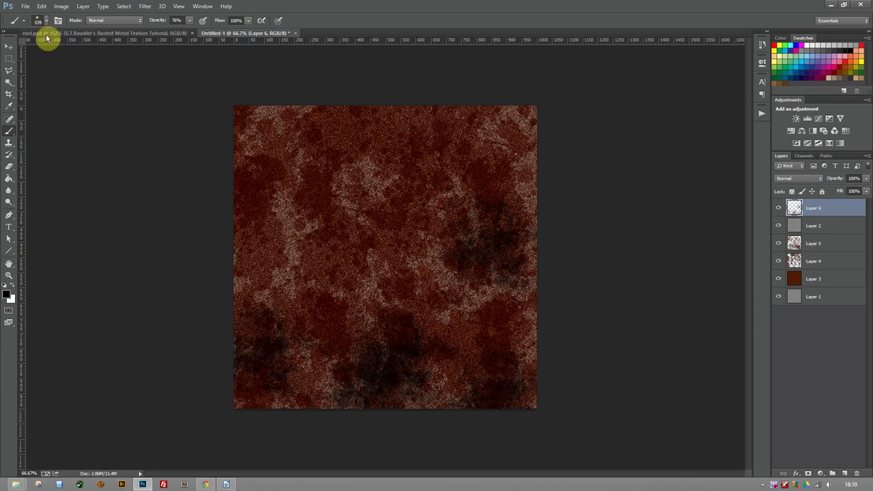
Stamp dark cracks at the lower left with the 1140 px crack brush.
click(38, 22)
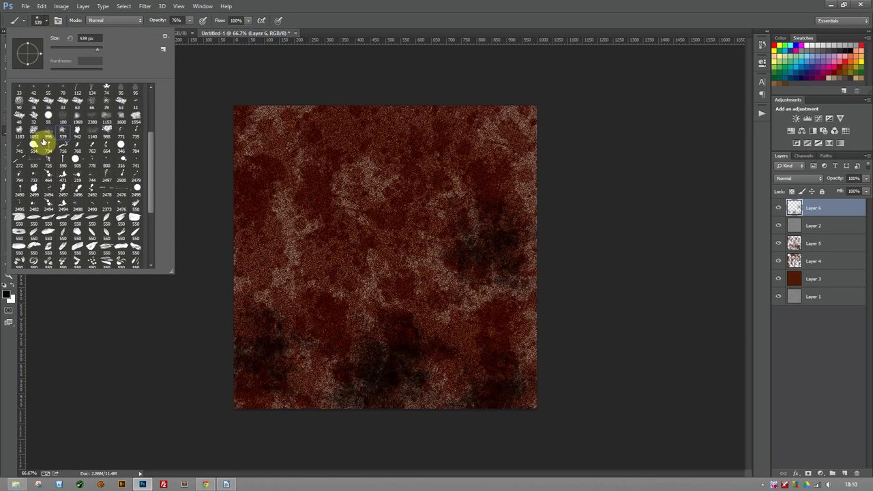
click(22, 130)
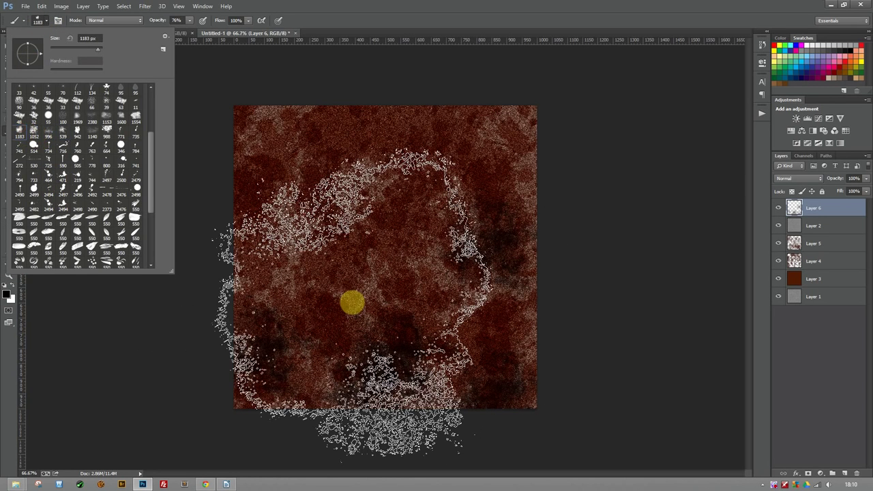
click(91, 131)
click(285, 241)
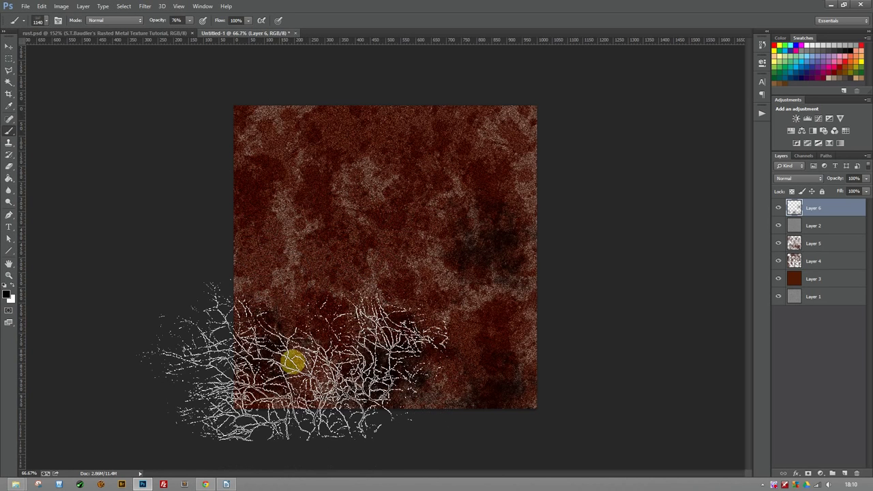
Switch to the 988 px grunge brush, undo a left-edge dab, and clear the selection.
click(38, 20)
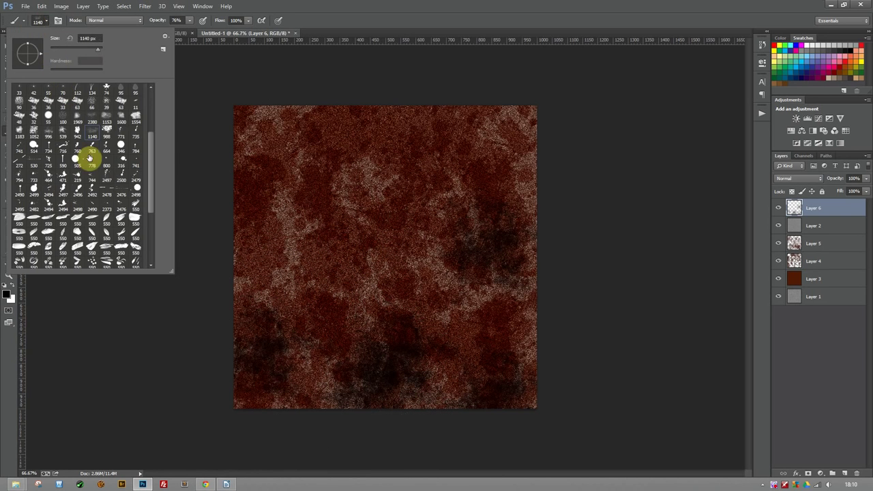
click(135, 120)
click(477, 282)
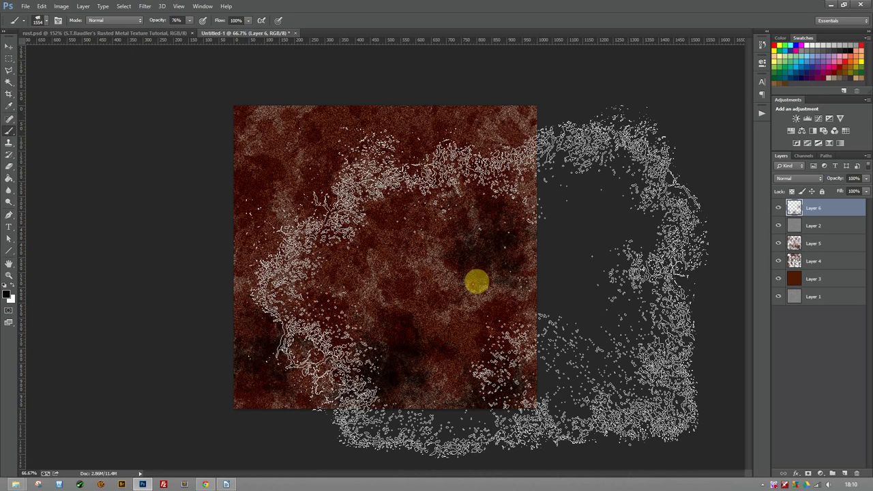
key(bracketright)
key(bracketright)
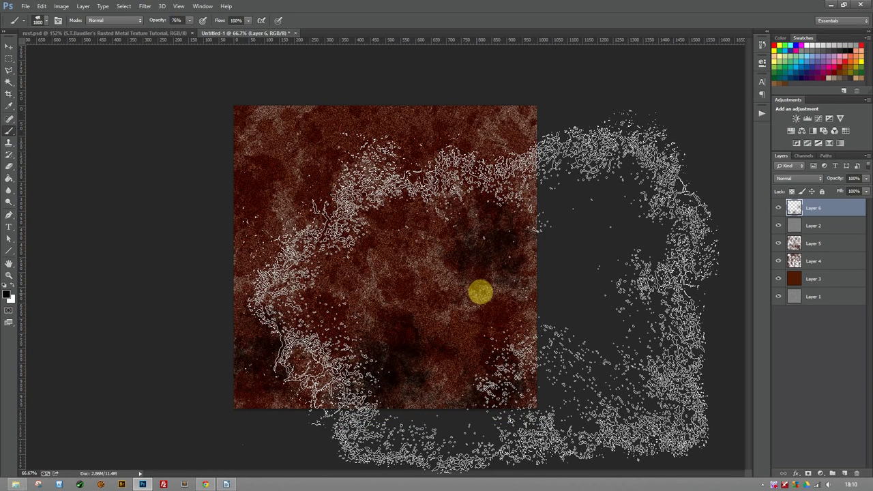
key(bracketleft)
key(bracketleft)
key(bracketleft)
key(bracketleft)
key(bracketleft)
key(bracketleft)
key(bracketleft)
key(bracketleft)
key(bracketleft)
key(bracketleft)
key(bracketleft)
key(bracketleft)
key(bracketleft)
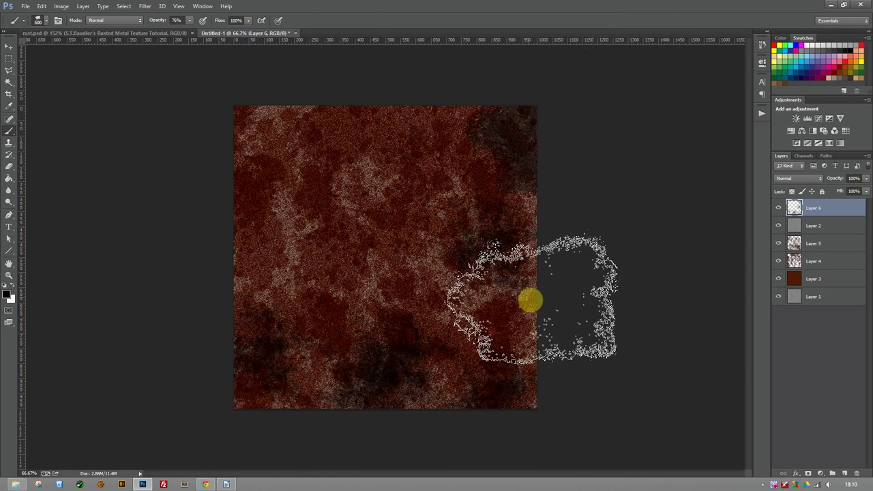
click(26, 24)
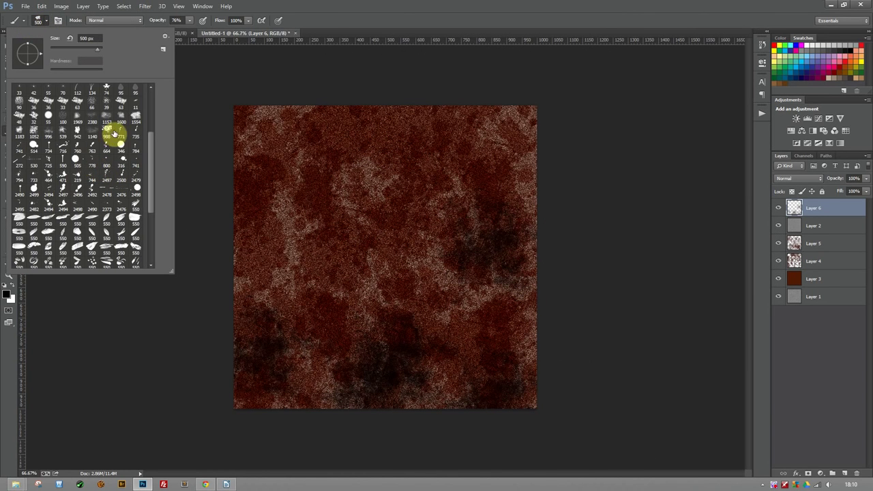
click(94, 132)
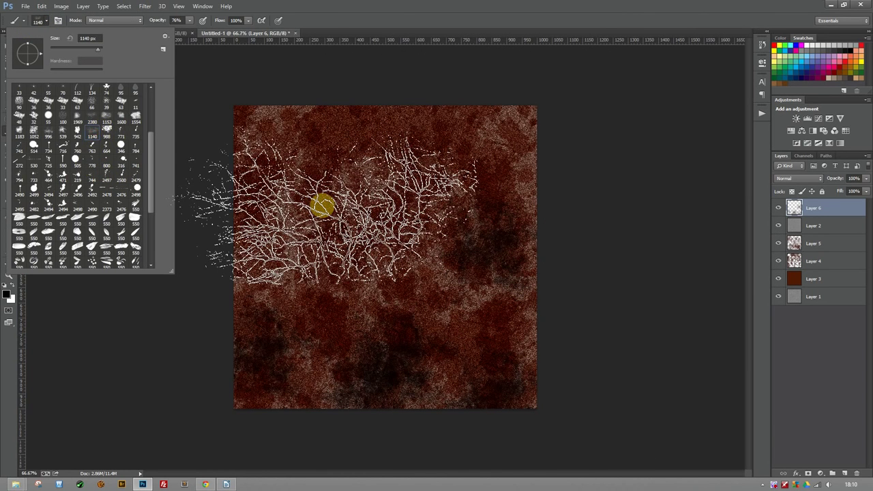
click(107, 131)
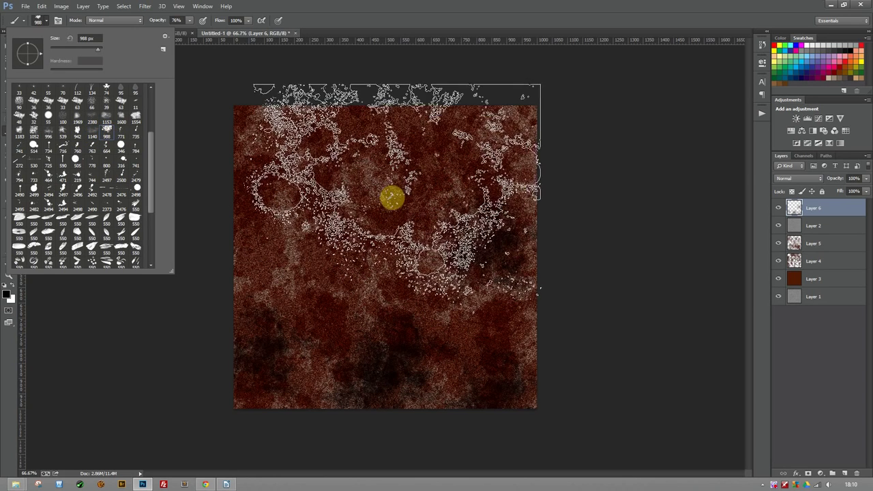
click(620, 176)
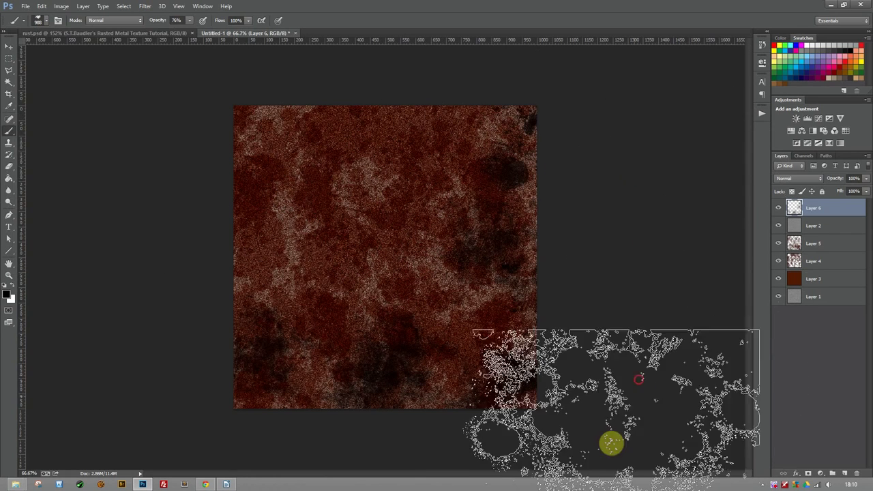
click(98, 345)
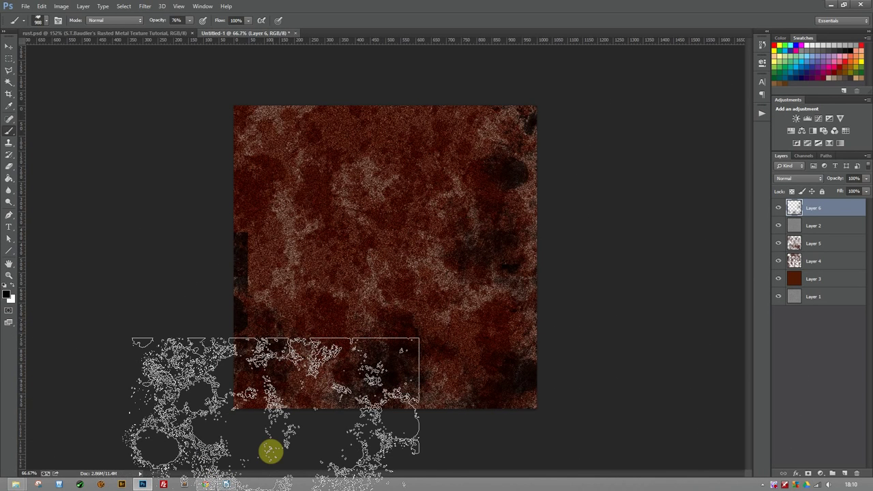
key(ctrl+z)
key(ctrl+d)
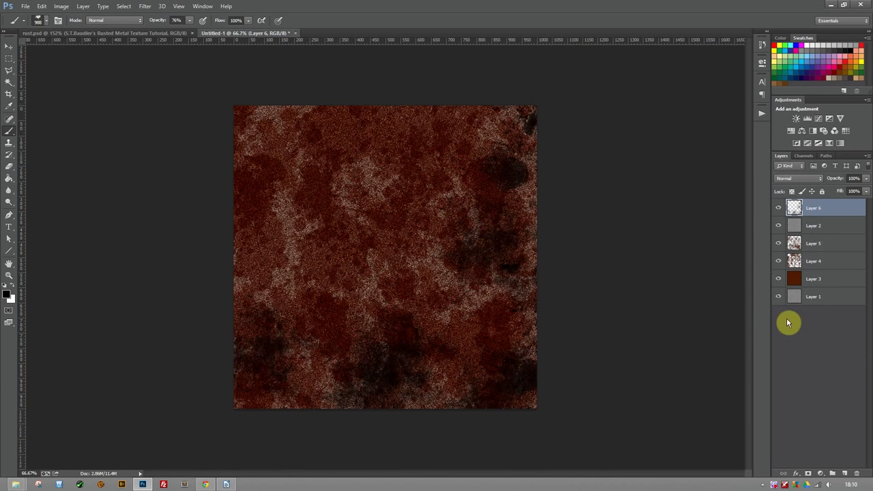
Set the dirt Layer 6 to Multiply blending after trying Darken.
click(779, 208)
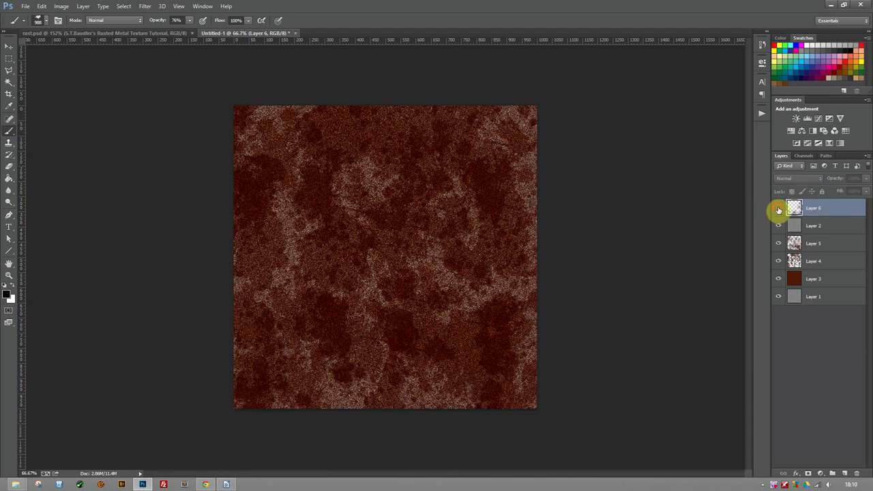
click(779, 207)
click(797, 179)
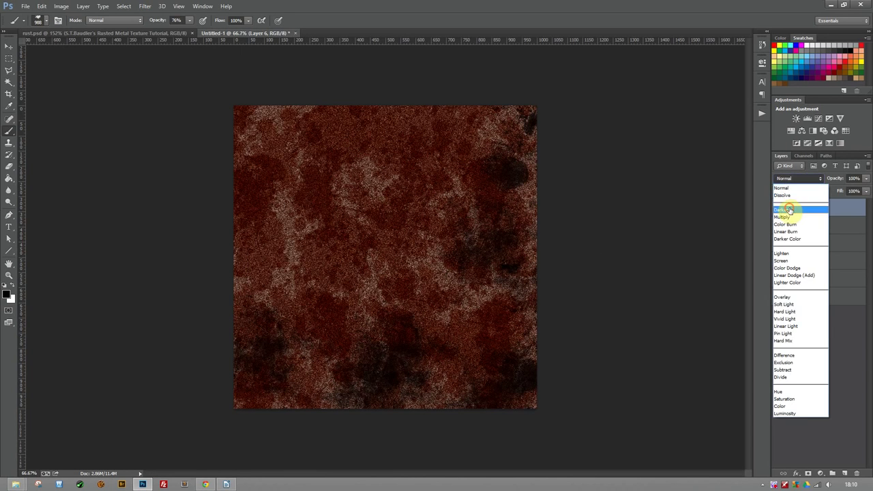
click(783, 210)
click(793, 179)
click(782, 217)
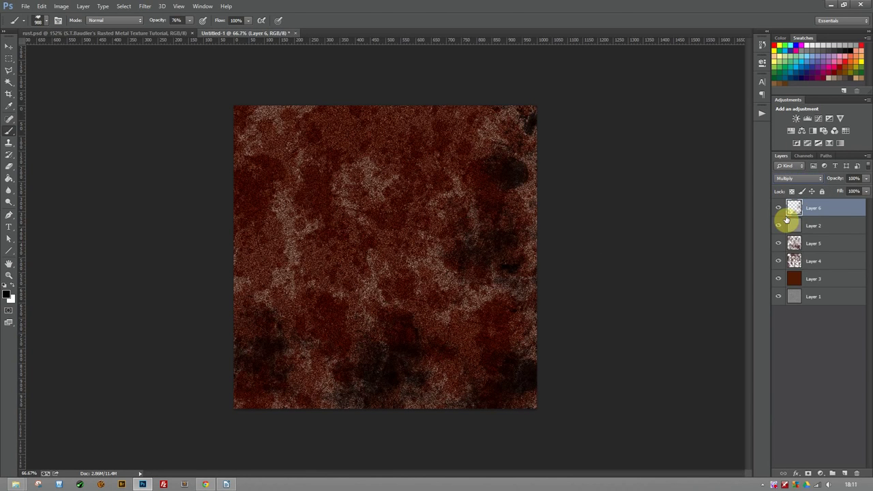
Select all six layers and merge them into a single Layer 6.
ctrl+click(794, 207)
drag(478, 128, 10, 43)
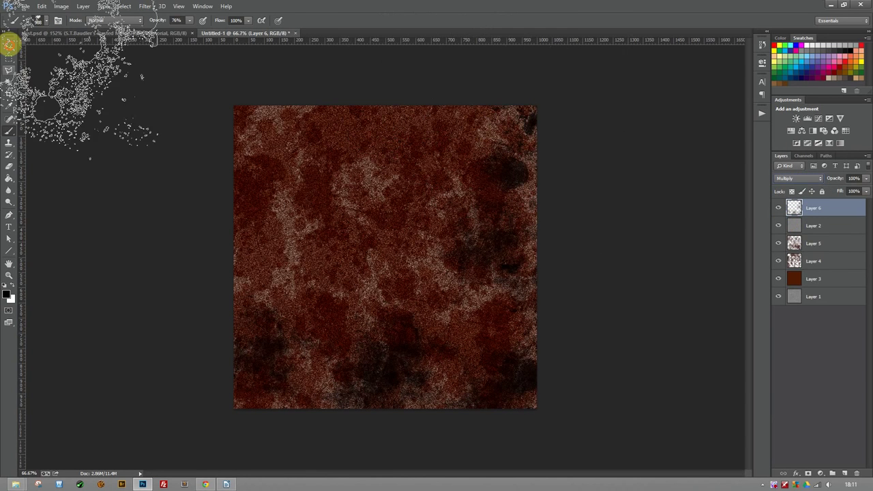
click(9, 46)
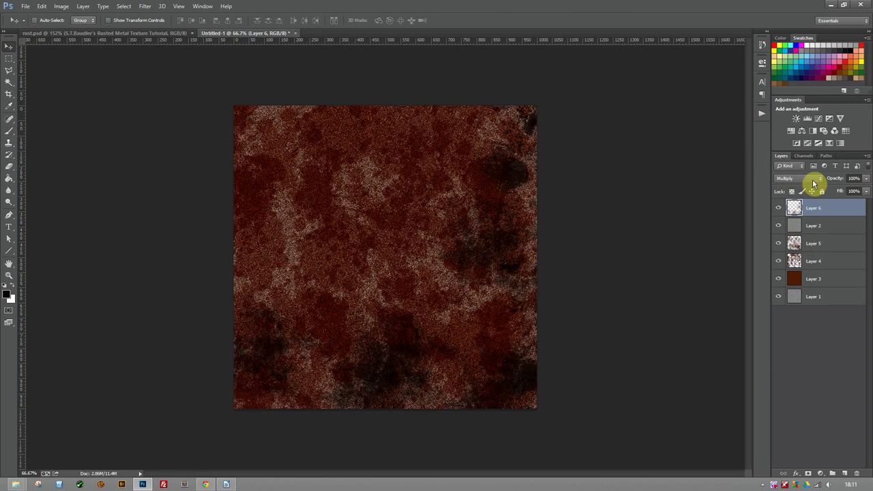
shift+click(818, 305)
key(ctrl+e)
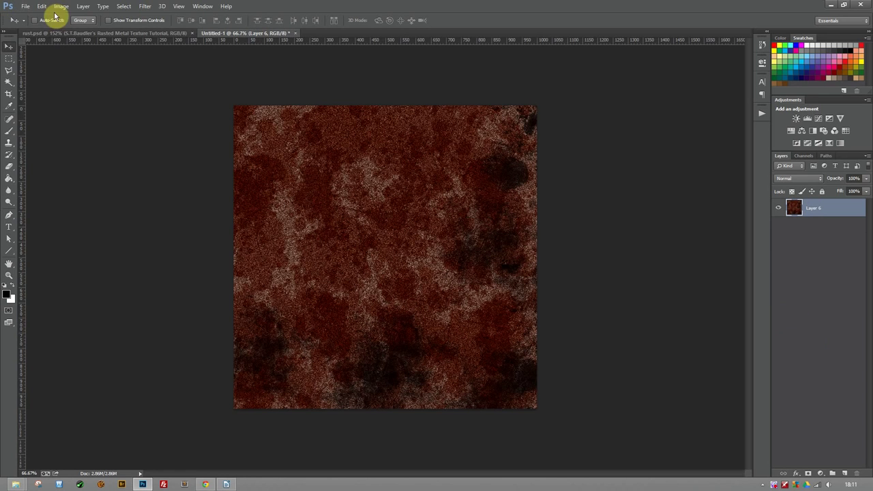
Start a Lighting Effects spot light, rotating it, widening its hotspot and moving it upper right.
click(122, 7)
click(143, 7)
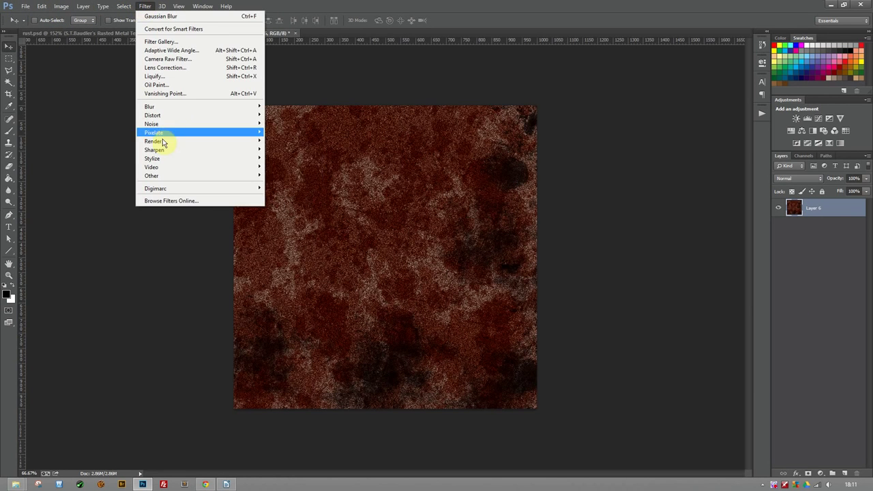
mouse_move(164, 140)
click(287, 175)
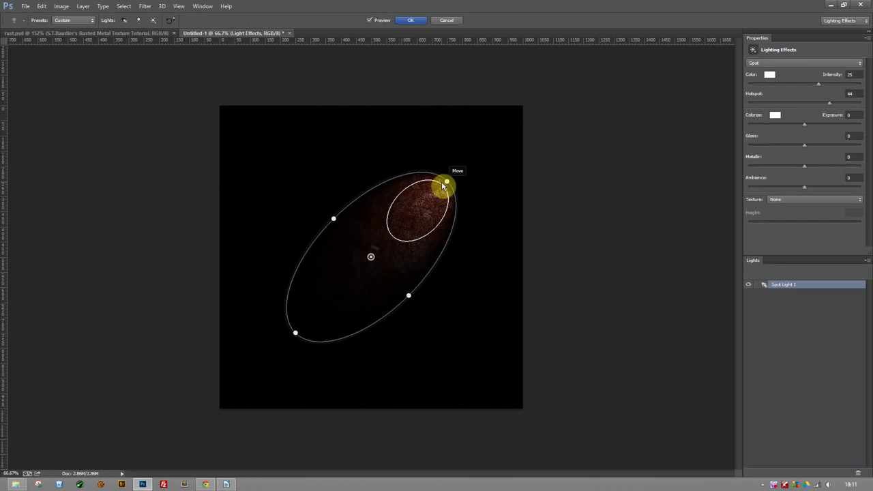
drag(447, 182, 495, 133)
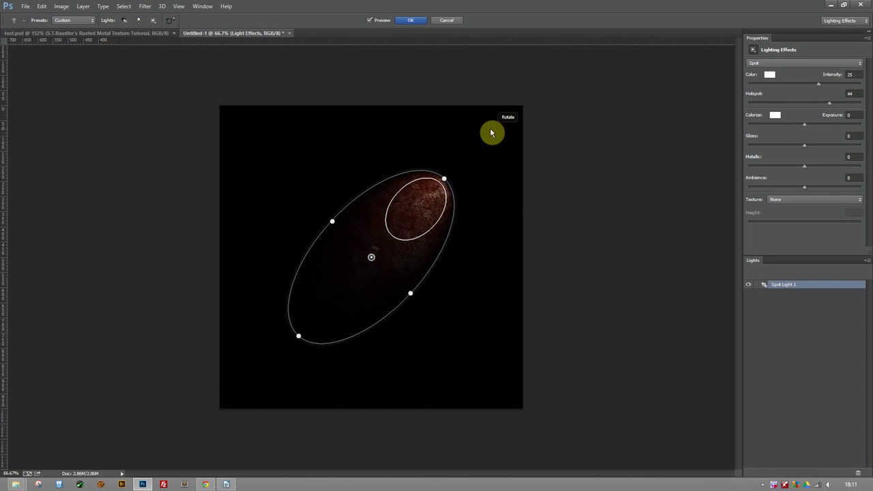
drag(393, 238, 325, 307)
drag(376, 253, 486, 221)
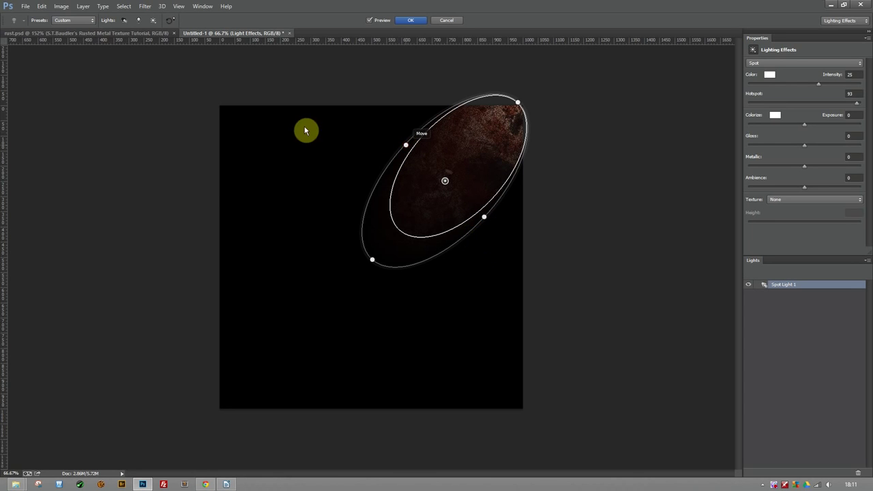
Enlarge and centre the spot light over the texture, raise Ambience, and apply the effect.
drag(306, 130, 421, 152)
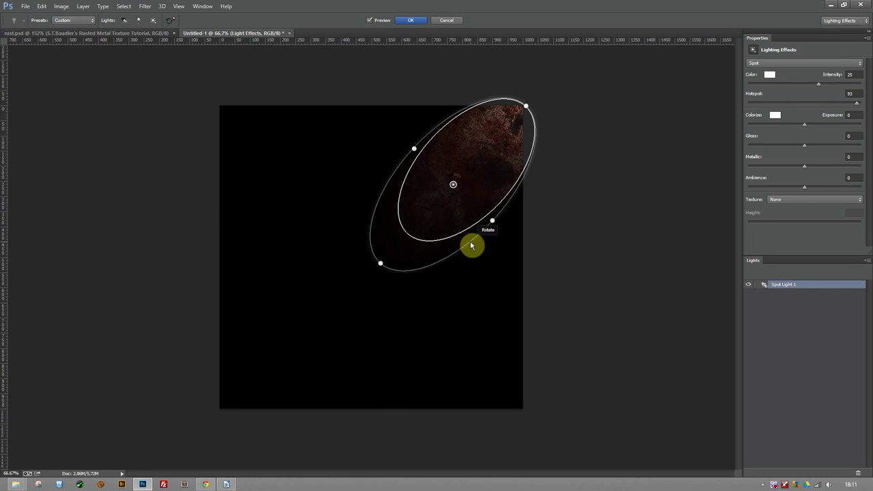
mouse_move(514, 318)
mouse_down()
mouse_move(524, 345)
mouse_move(509, 327)
mouse_up()
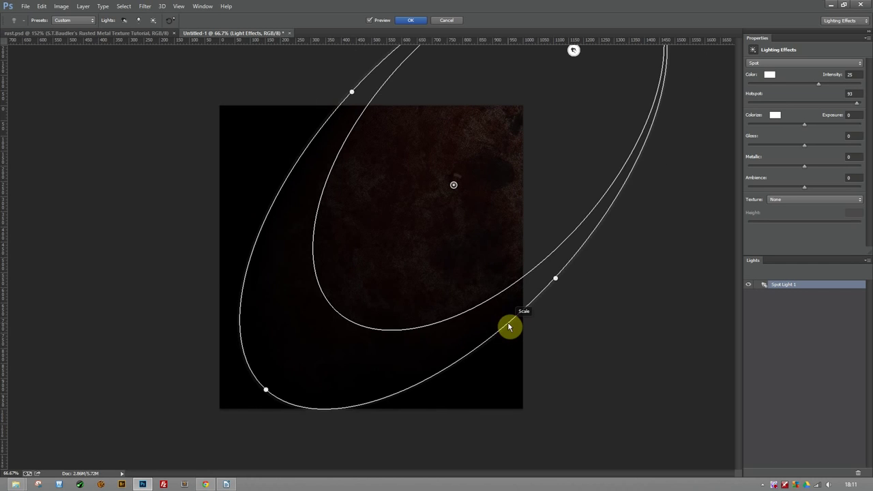
drag(454, 186, 343, 285)
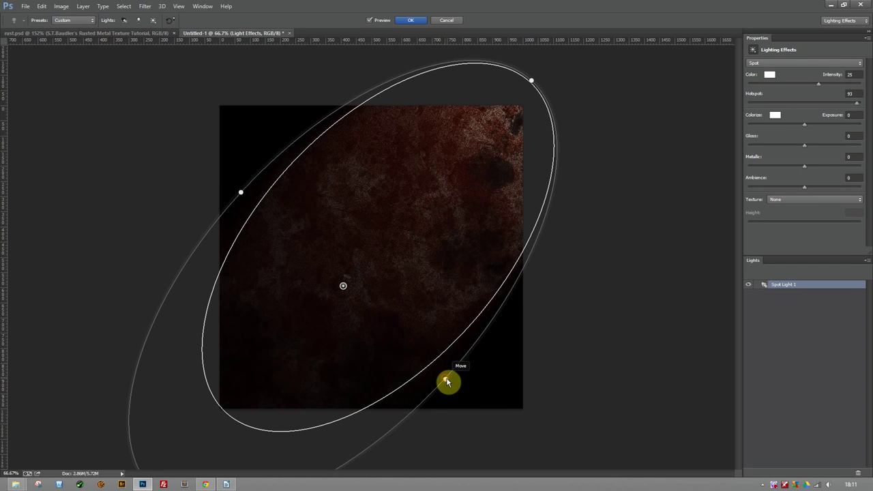
drag(447, 382, 449, 384)
click(810, 186)
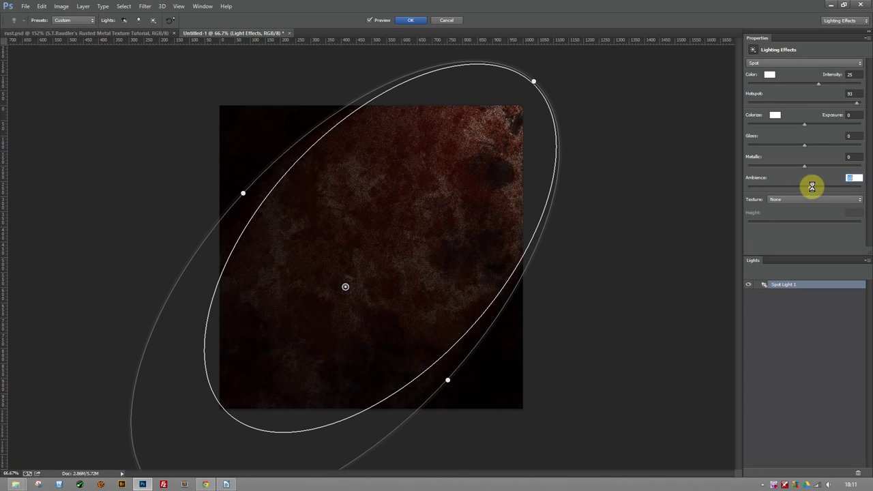
drag(814, 186, 821, 186)
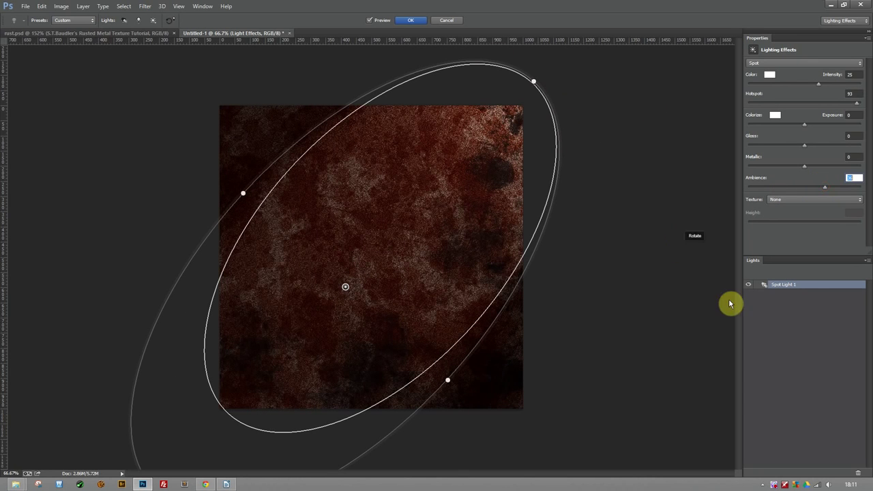
click(413, 22)
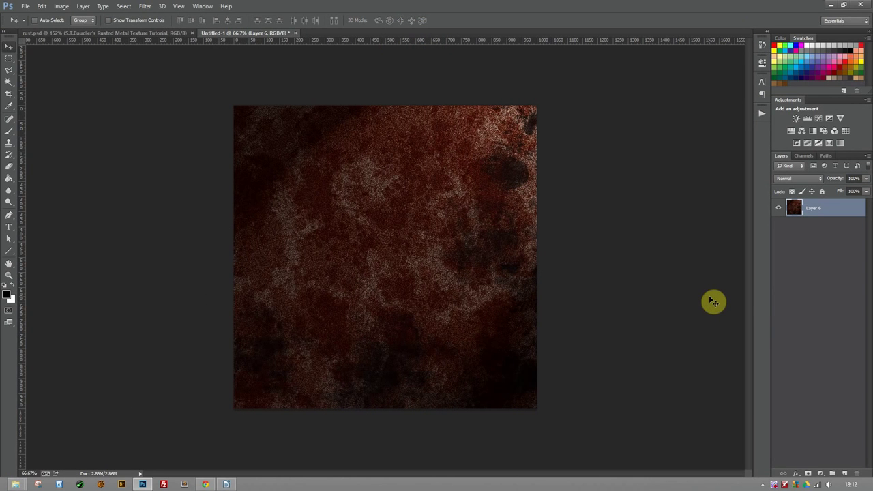
Check the lit texture at 100% zoom, zoom back out, then switch to rust.psd.
key(z)
click(396, 243)
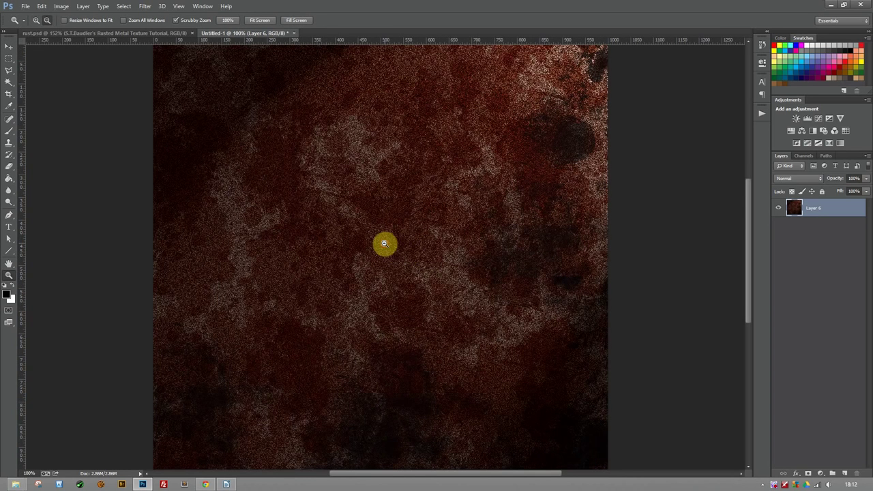
alt+click(384, 244)
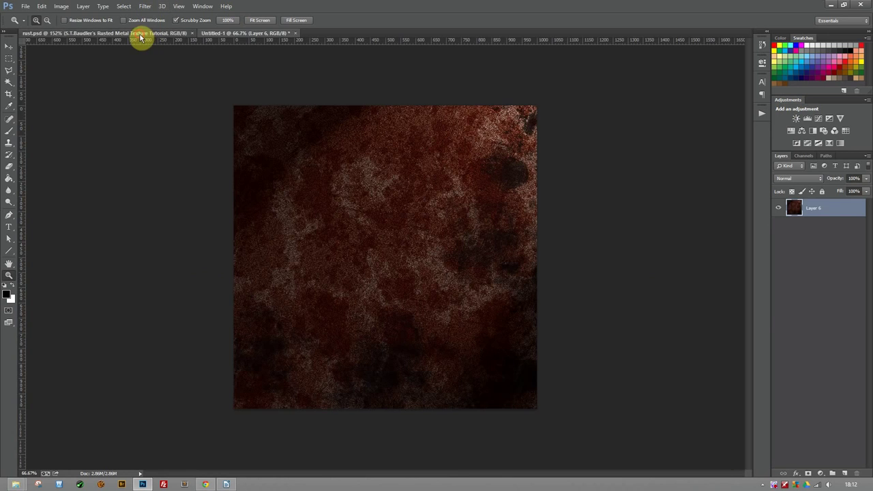
click(141, 34)
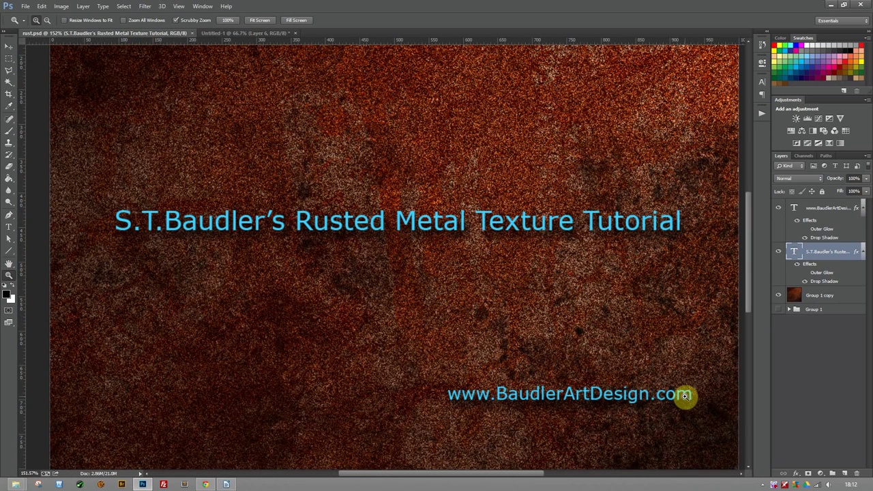